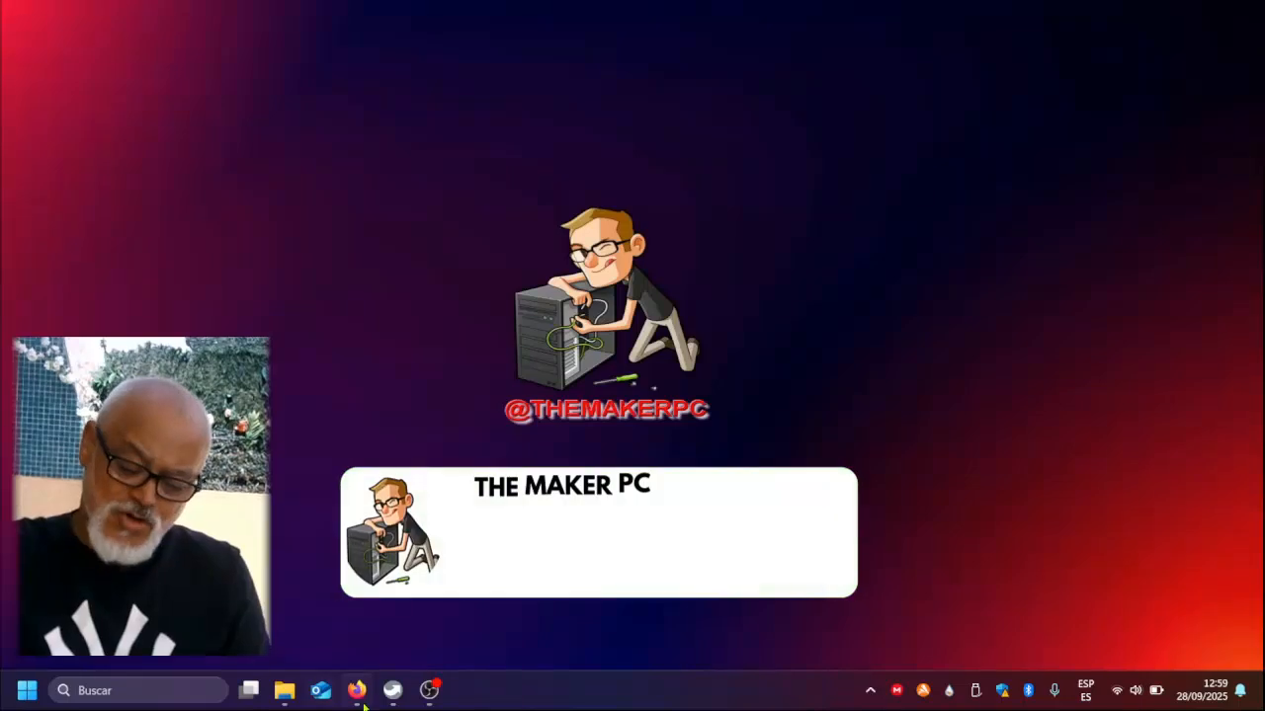
- Open the PortableApps.com menu and examine the apps listed under Desarrollo, Gráficos y Fotografías, Herramientas, Internet and Oficina
left_click(392, 696)
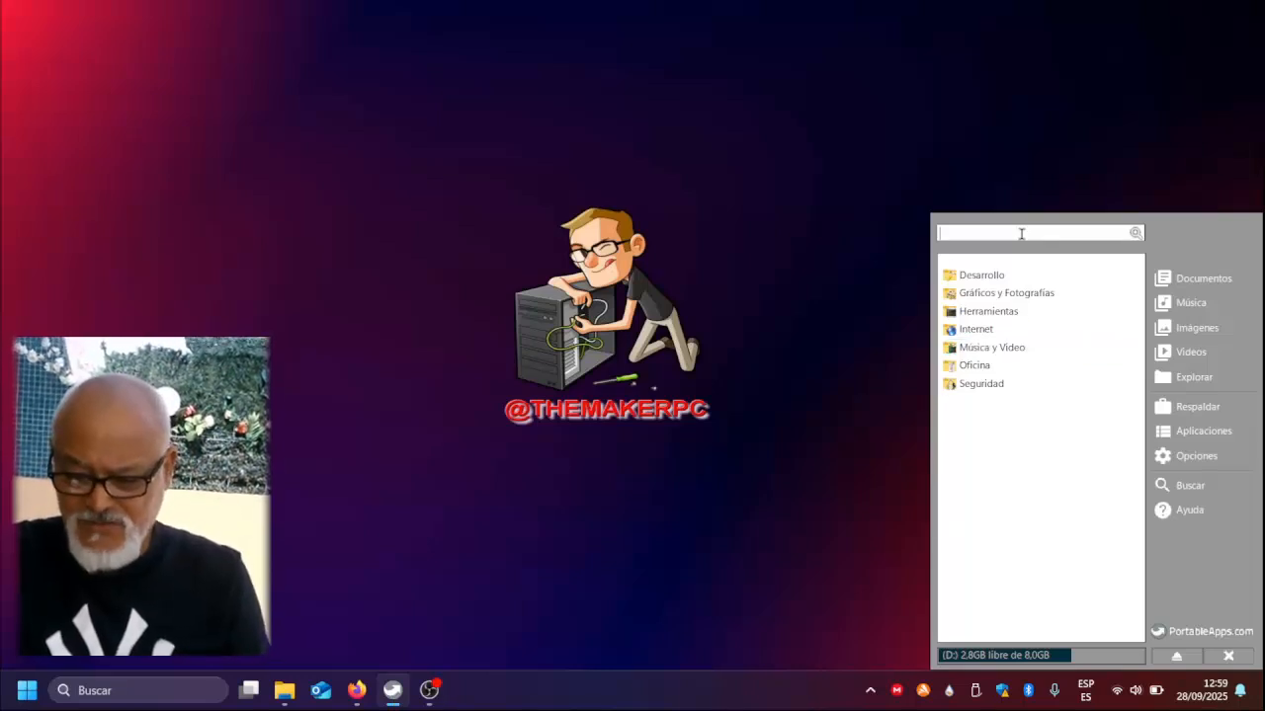
left_click(1000, 278)
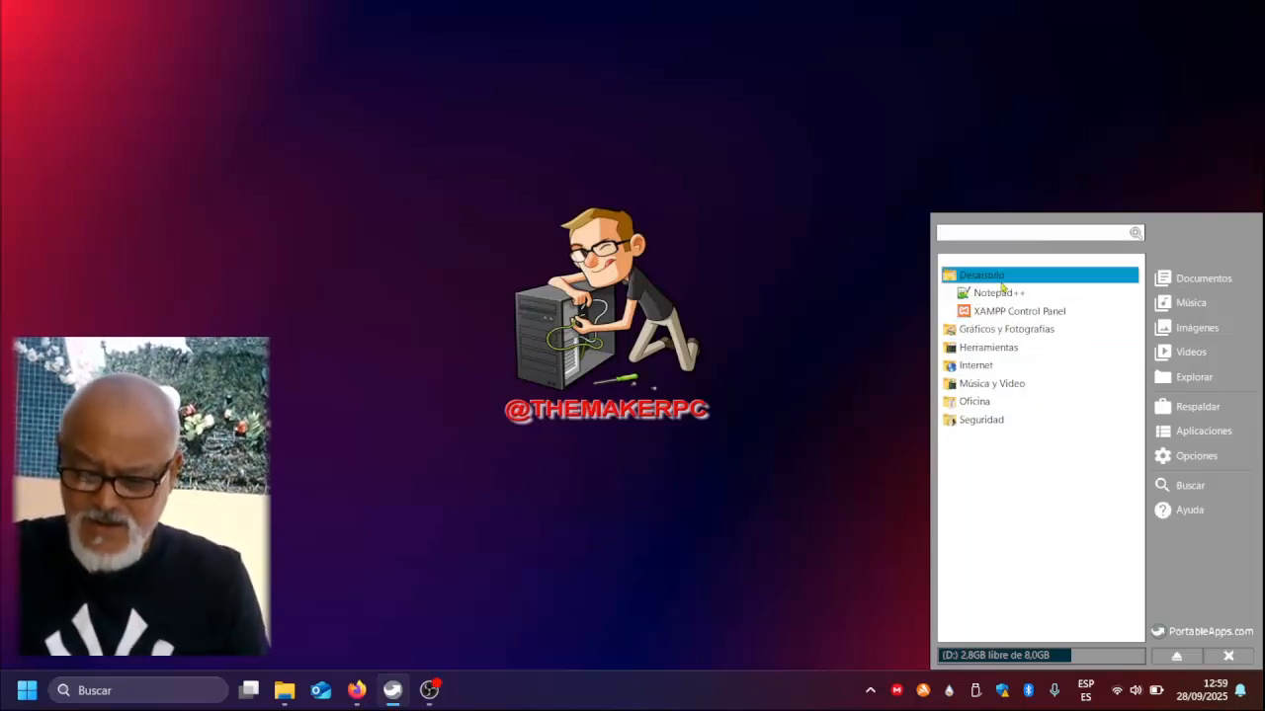
left_click(1003, 328)
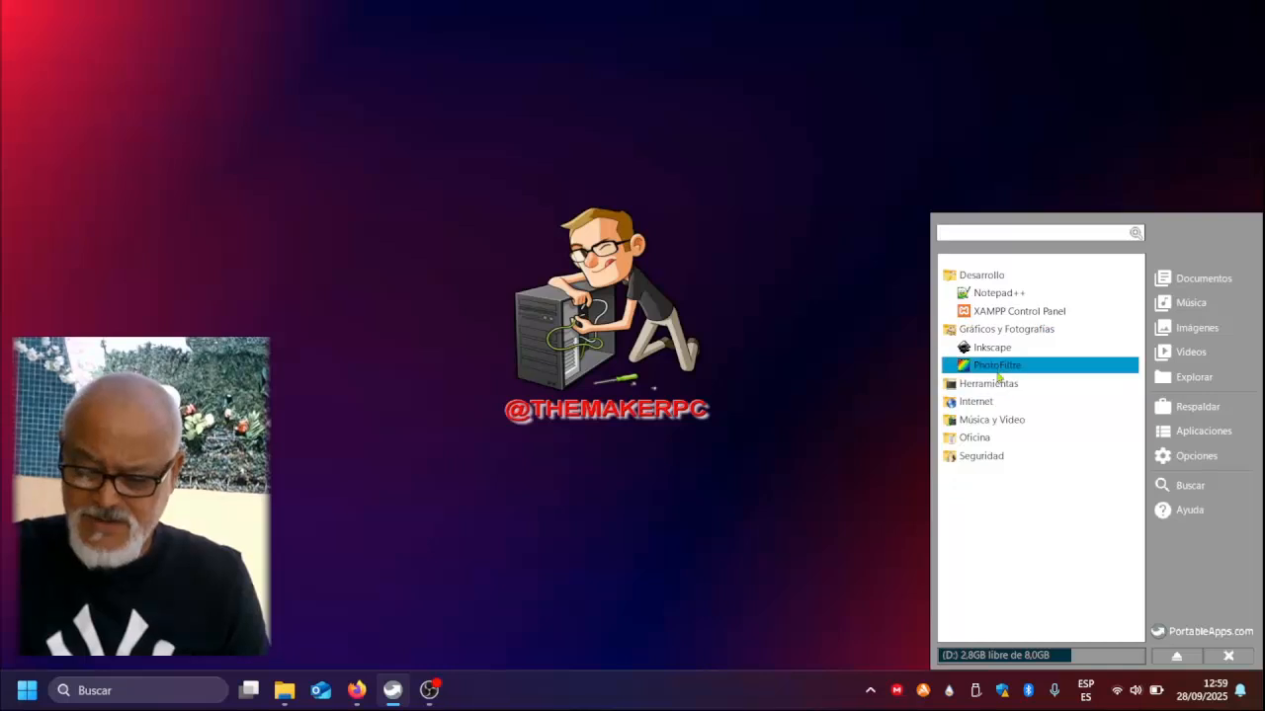
left_click(1002, 384)
scroll(1007, 434, "down", 3)
scroll(1010, 440, "down", 1)
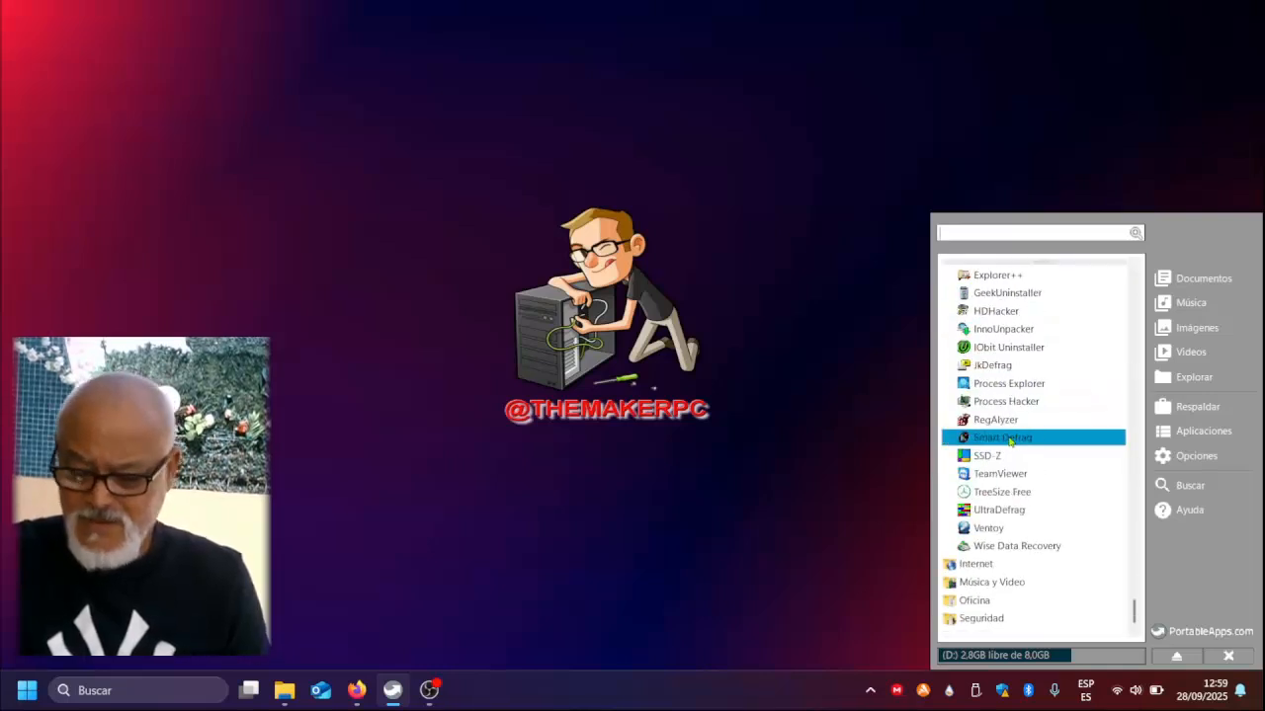
scroll(1014, 477, "down", 3)
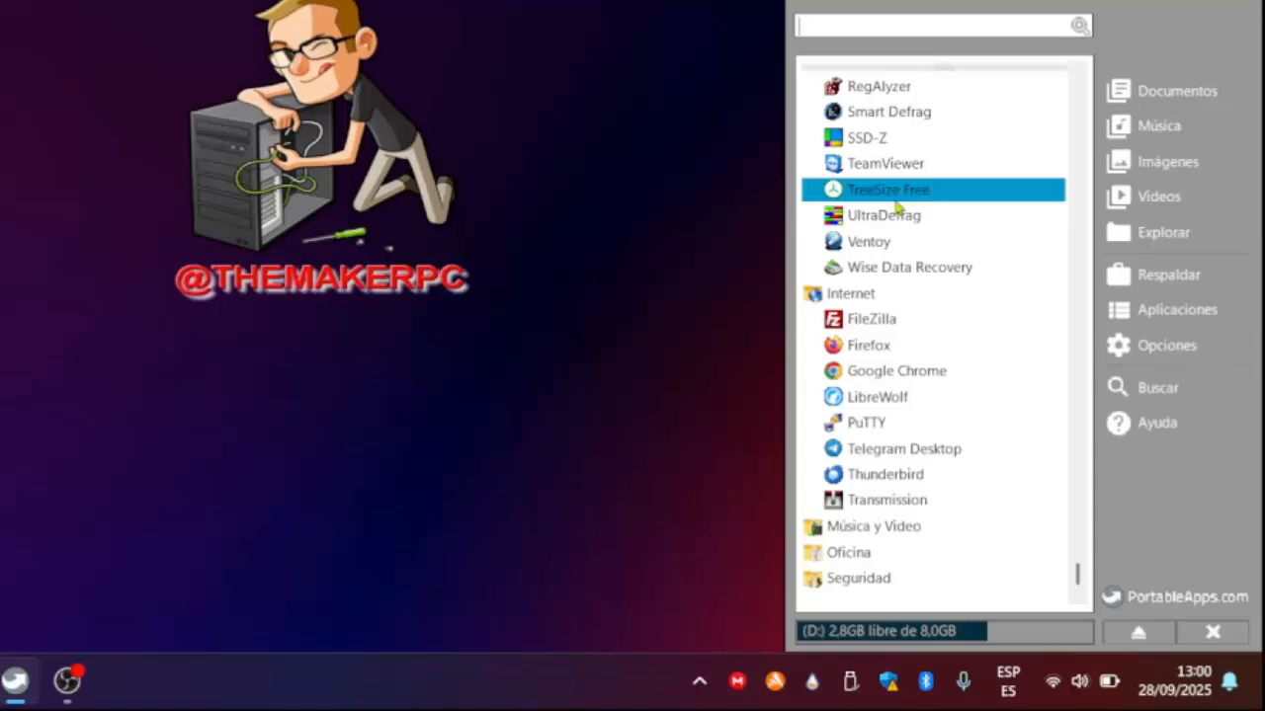
scroll(923, 213, "up", 2)
scroll(948, 287, "down", 2)
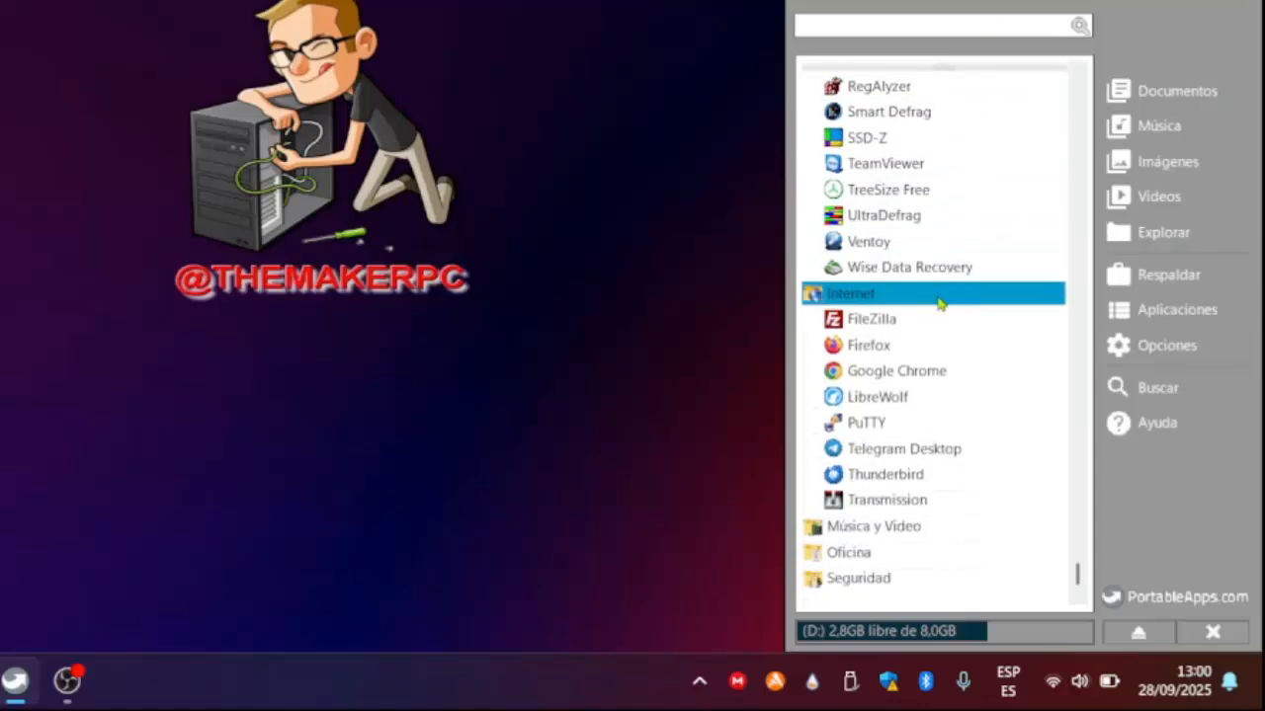
left_click(889, 552)
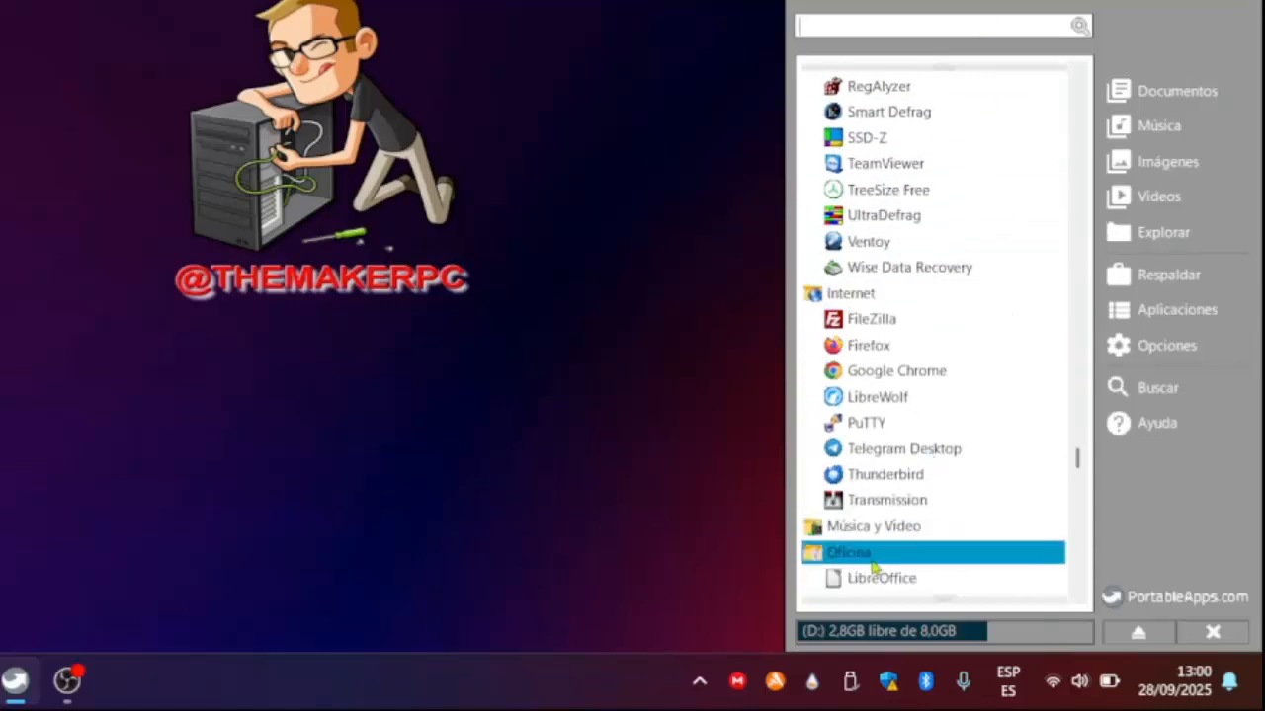
scroll(889, 554, "down", 2)
scroll(928, 514, "up", 4)
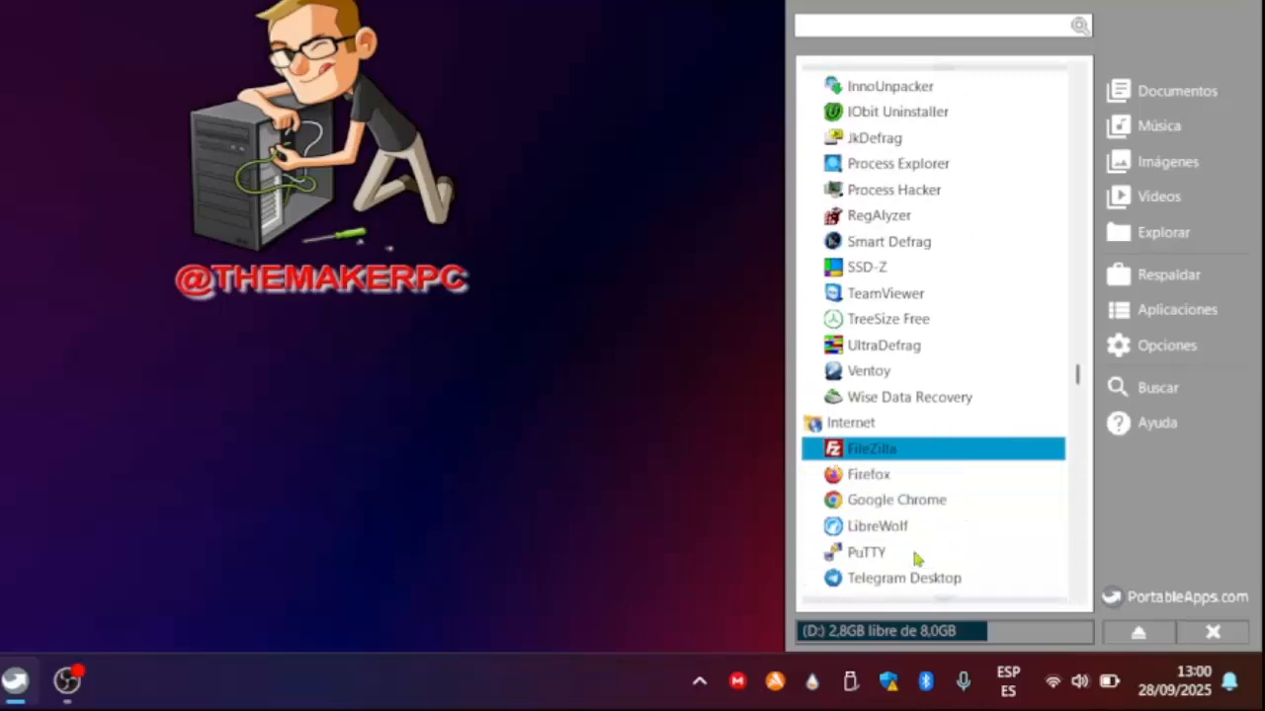
scroll(938, 475, "up", 5)
scroll(956, 414, "down", 8)
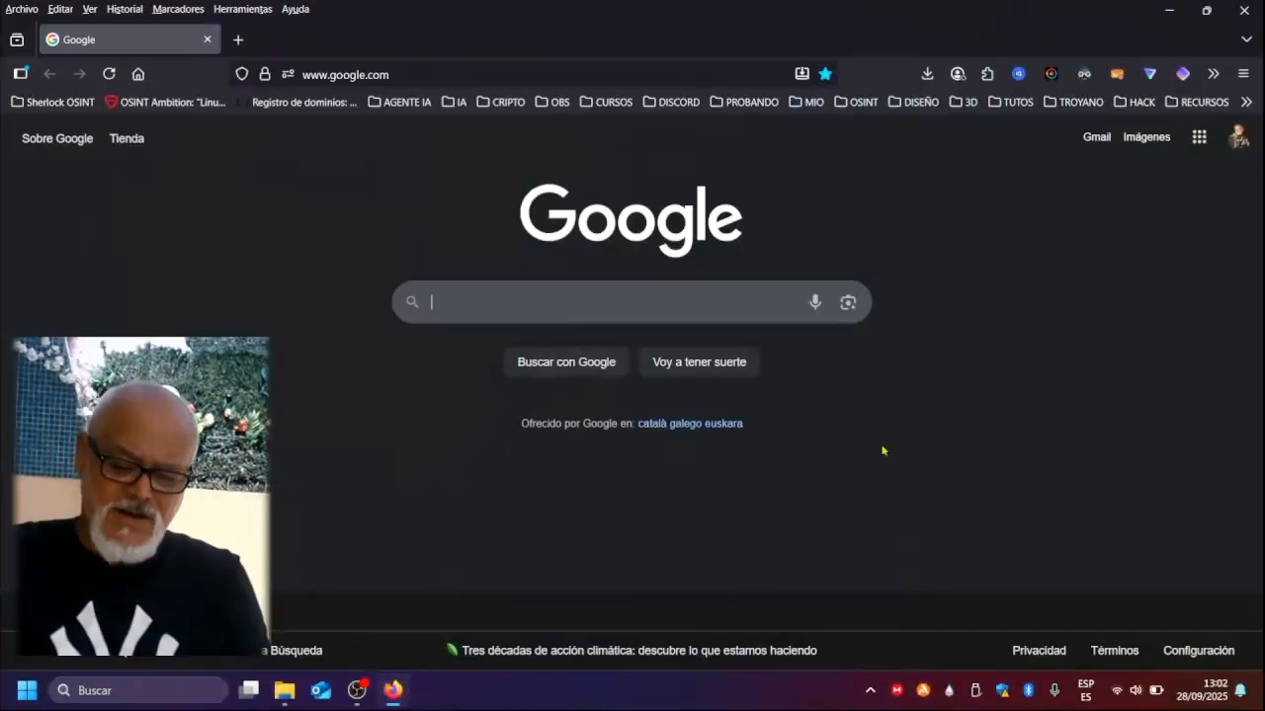
- Search Google for "portables app" and open the PortableApps.com website from the results
left_click(532, 301)
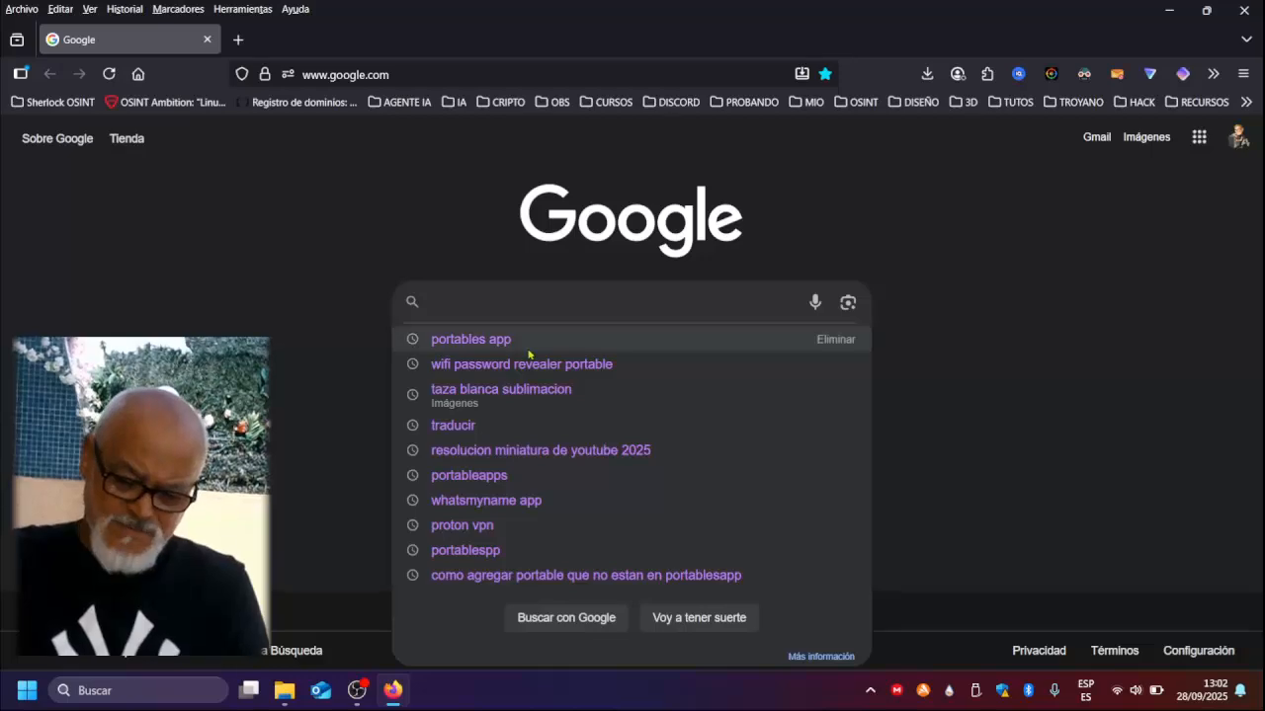
left_click(532, 346)
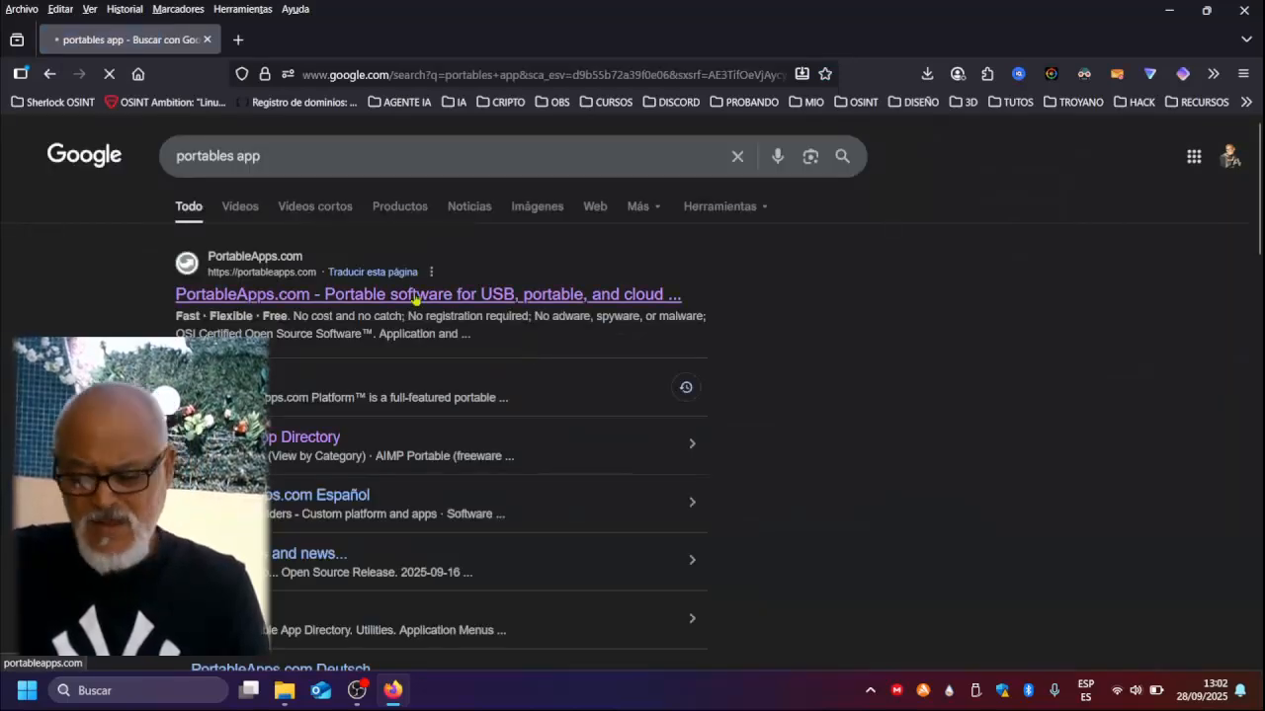
left_click(416, 296)
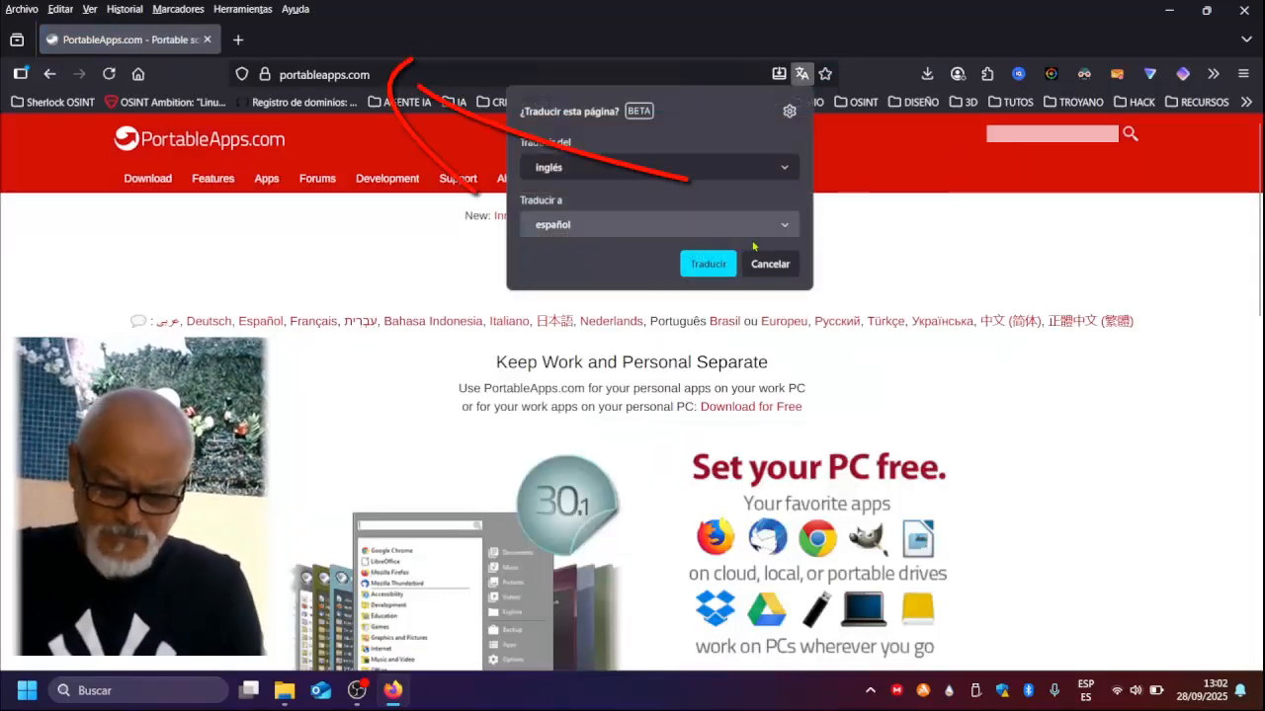
- Translate the PortableApps.com home page from English to Spanish and look over its contents
left_click(708, 262)
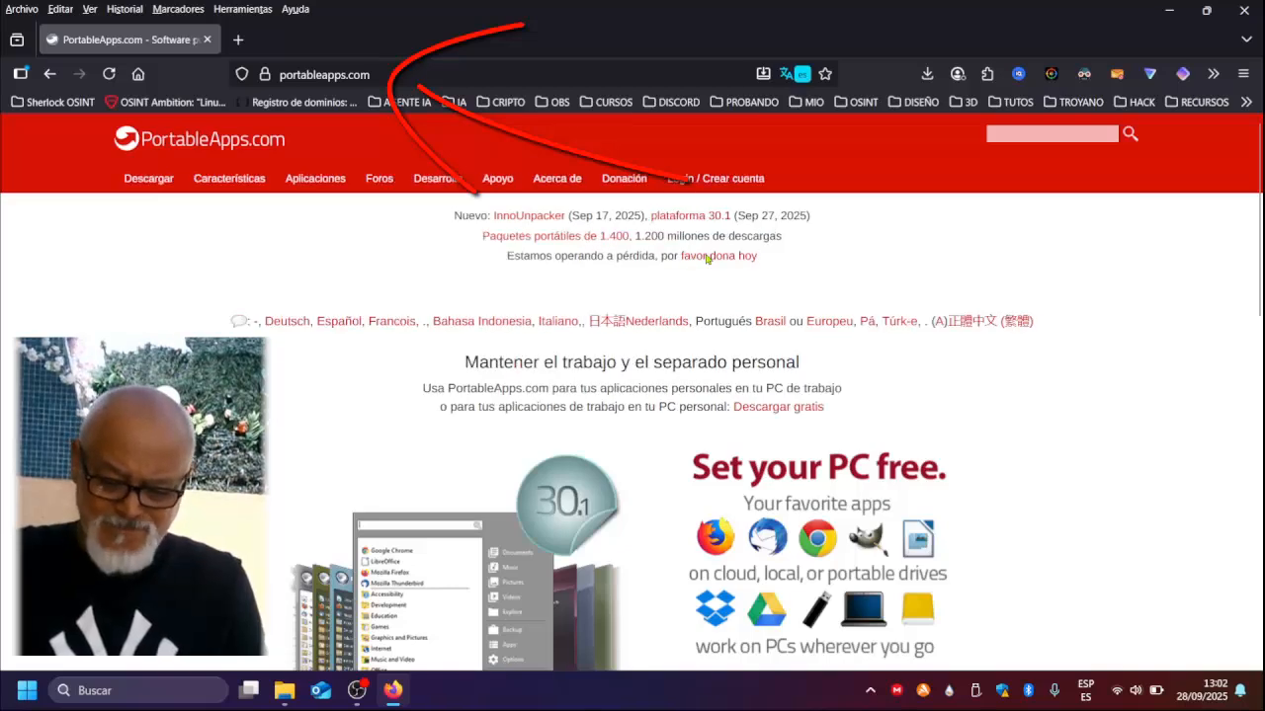
scroll(480, 263, "down", 3)
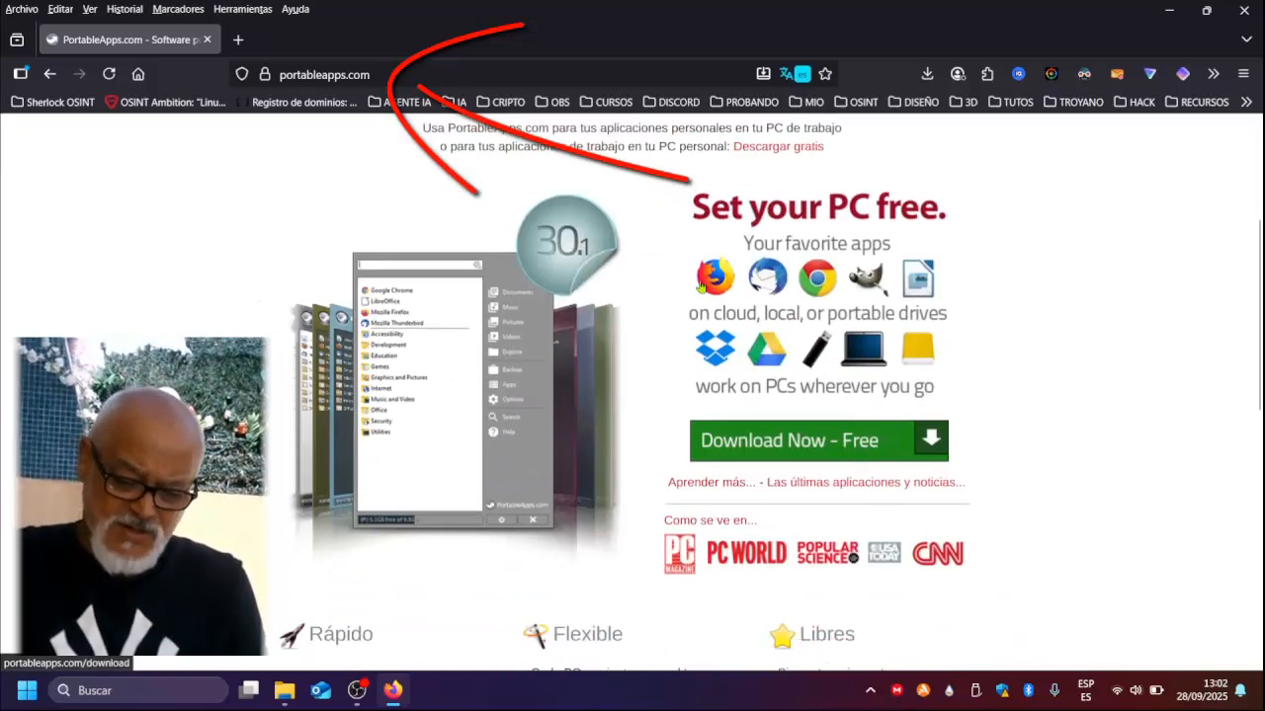
scroll(484, 343, "down", 2)
scroll(484, 343, "up", 5)
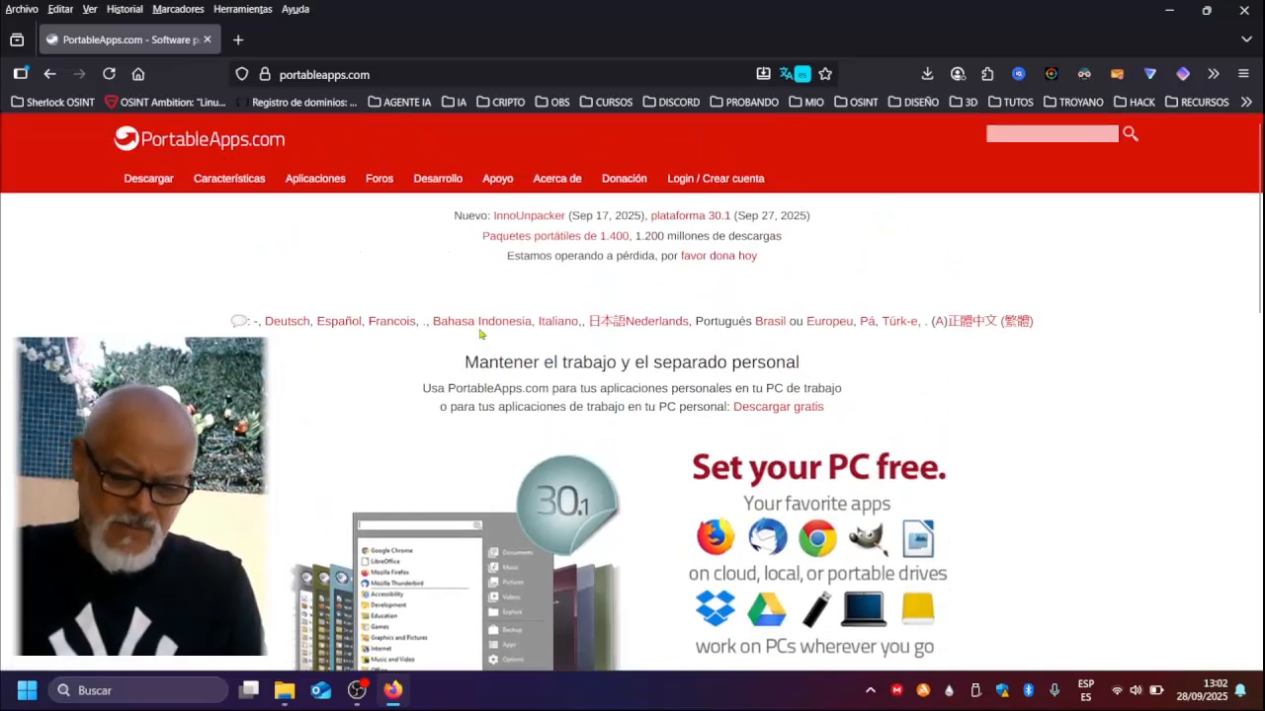
- Download the PortableApps.com Platform 30.1 installer from the SourceForge mirror, accepting the site's privacy notice
left_click(148, 184)
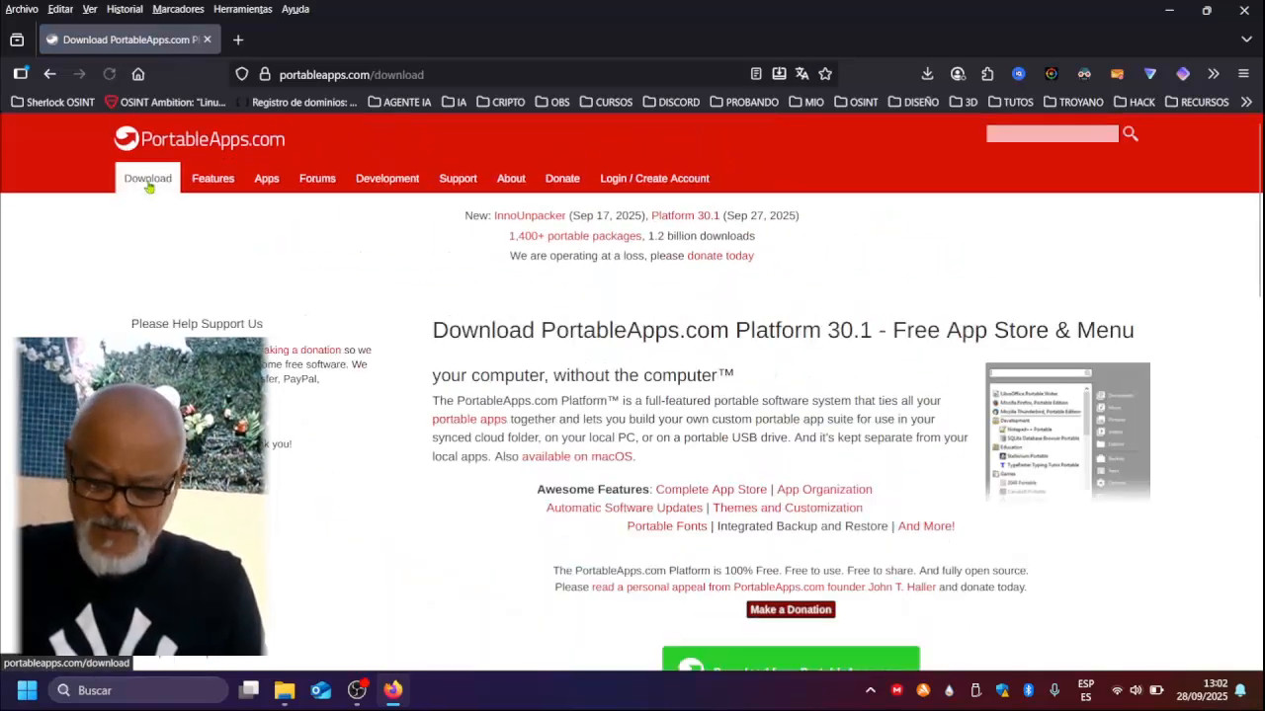
scroll(644, 337, "down", 3)
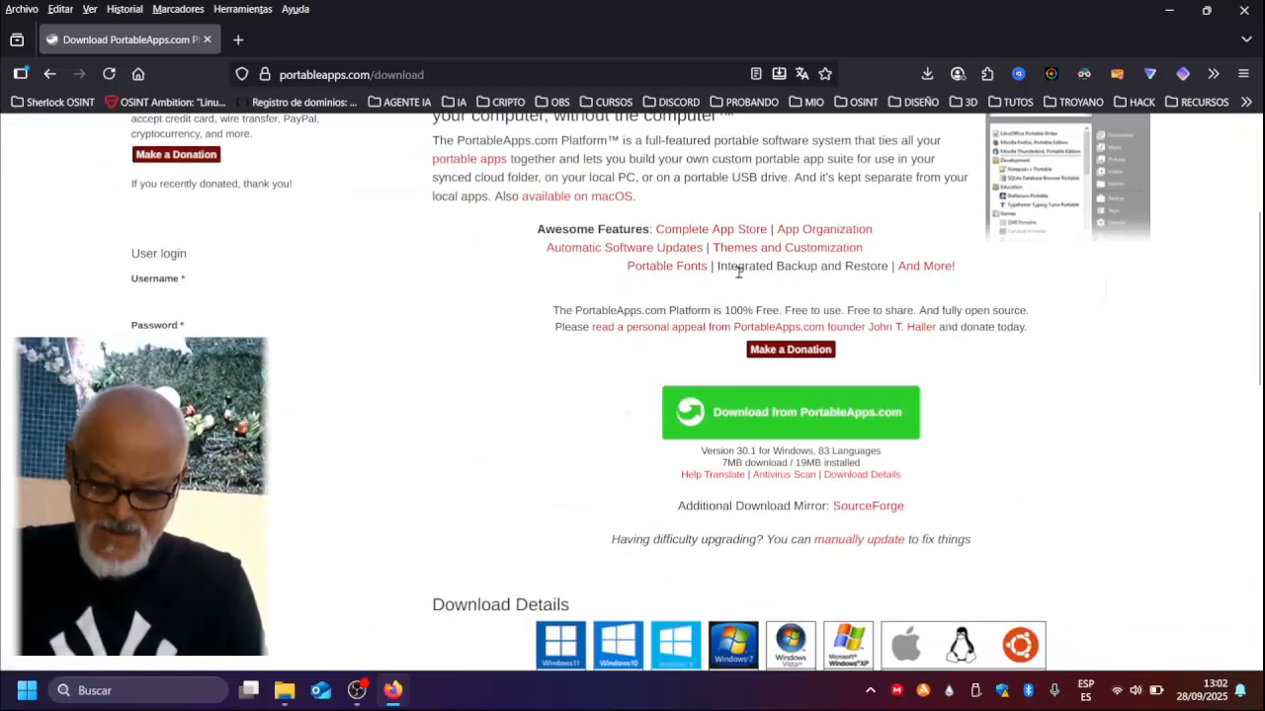
left_click(875, 515)
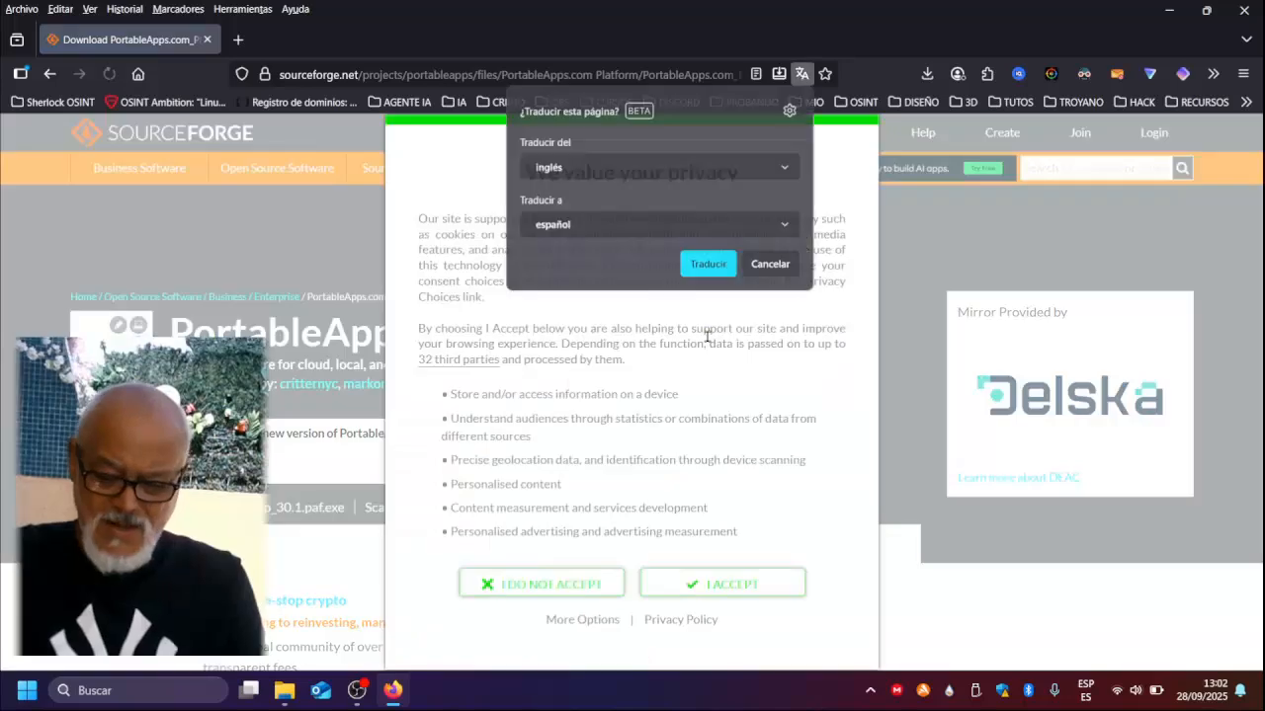
left_click(722, 584)
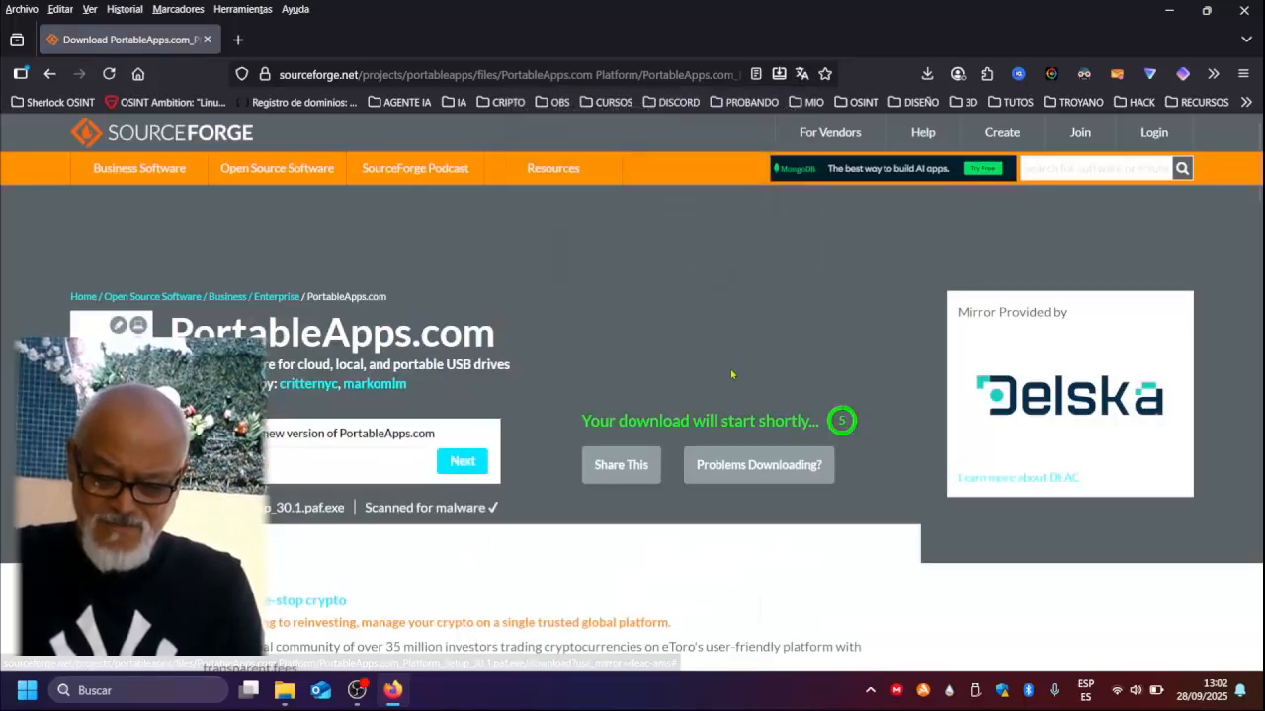
scroll(731, 374, "down", 1)
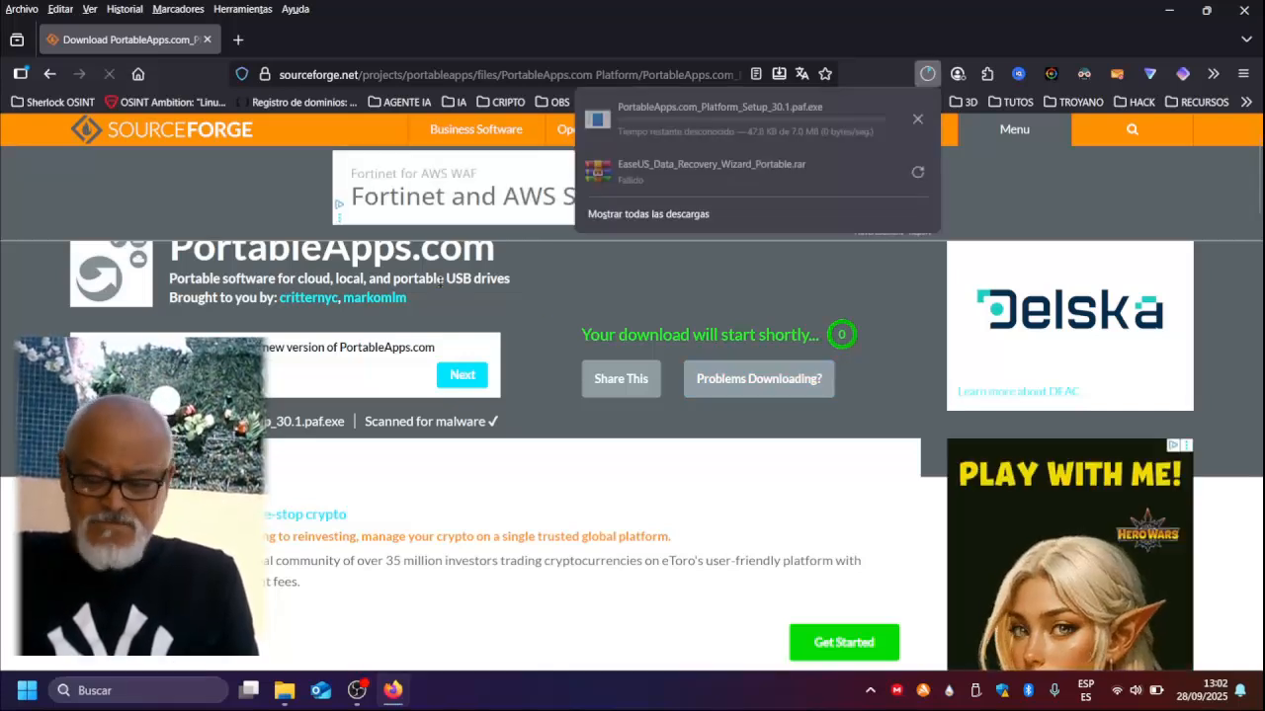
scroll(619, 402, "up", 1)
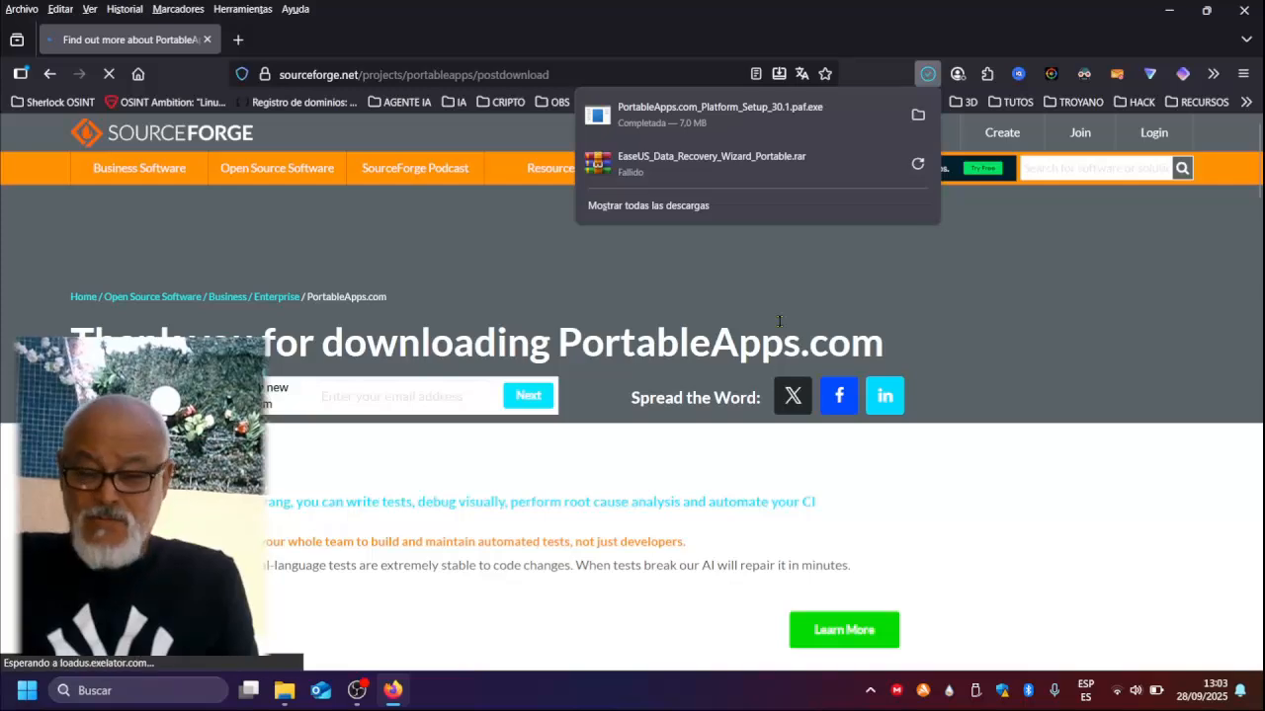
- Show the downloaded PortableApps.com_Platform_Setup_30.1.paf file in its folder and run it as administrator
right_click(778, 110)
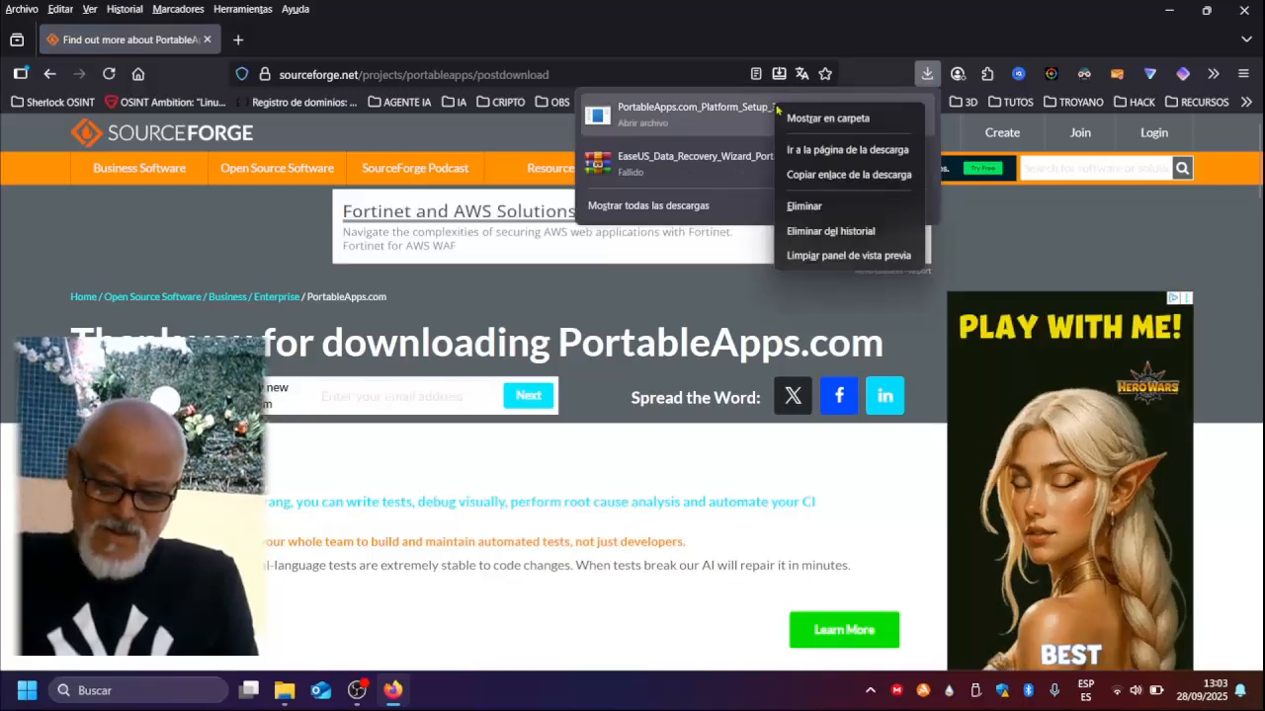
left_click(825, 117)
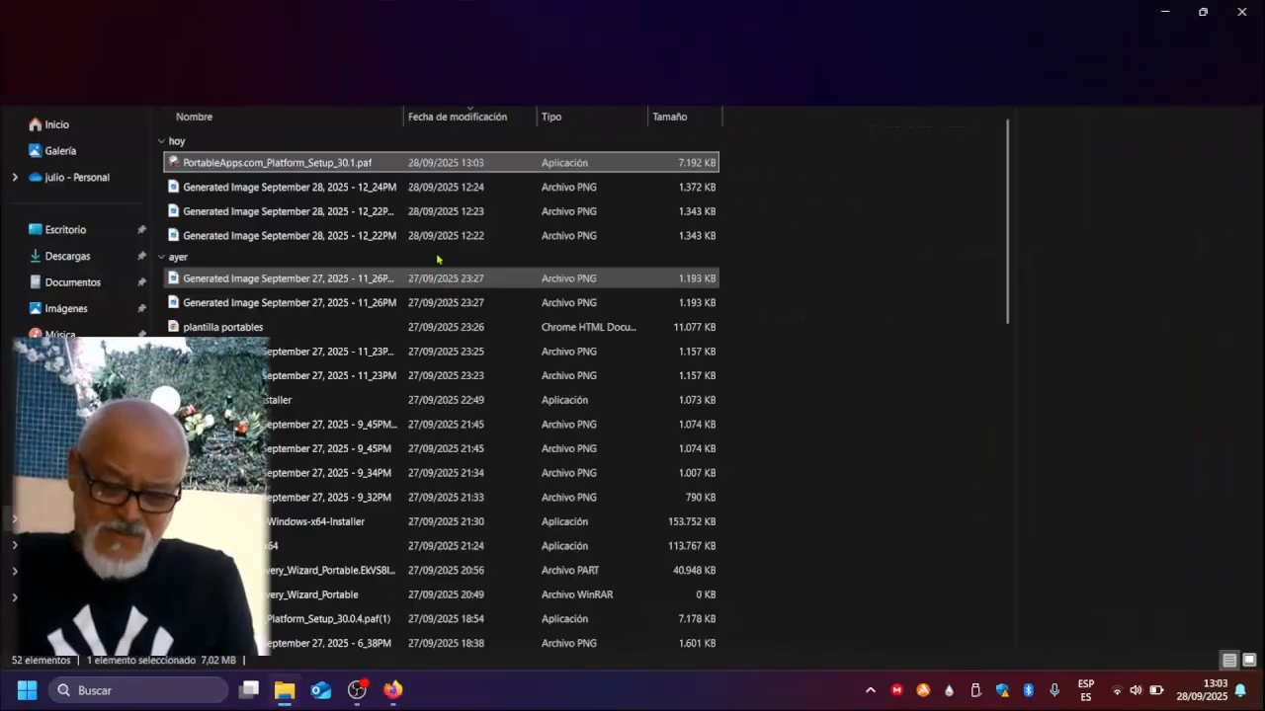
right_click(244, 162)
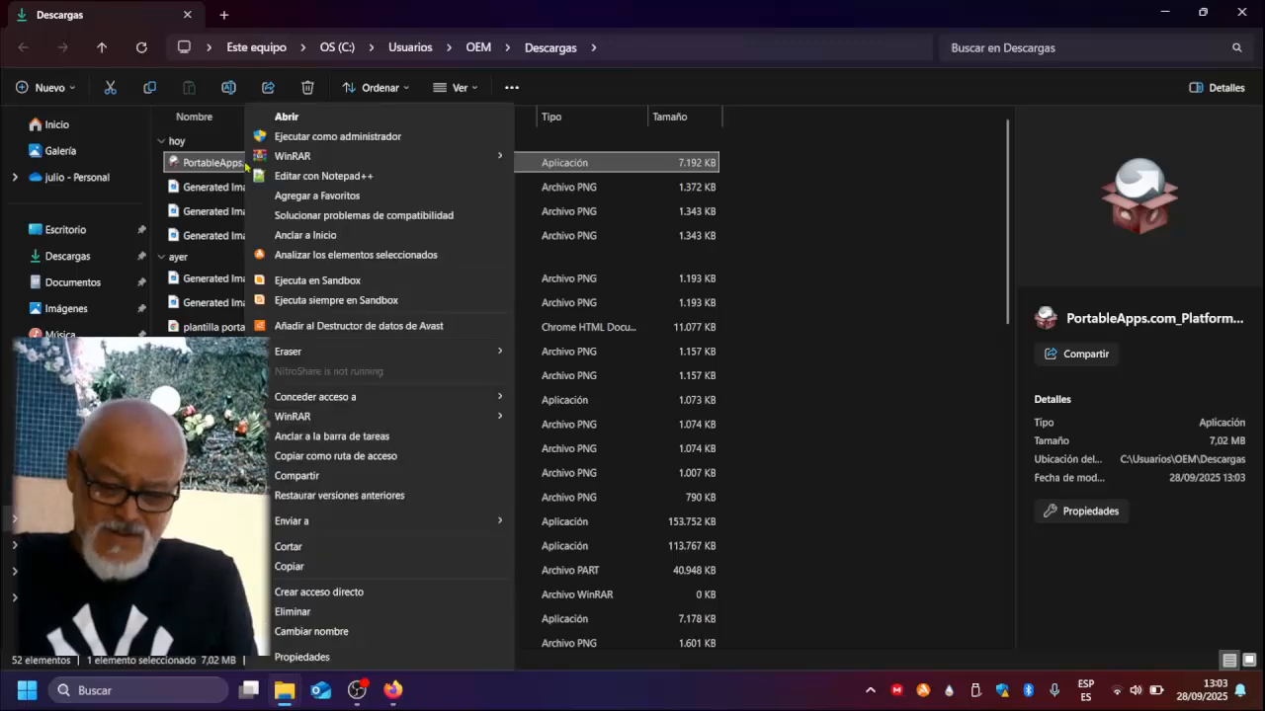
left_click(316, 137)
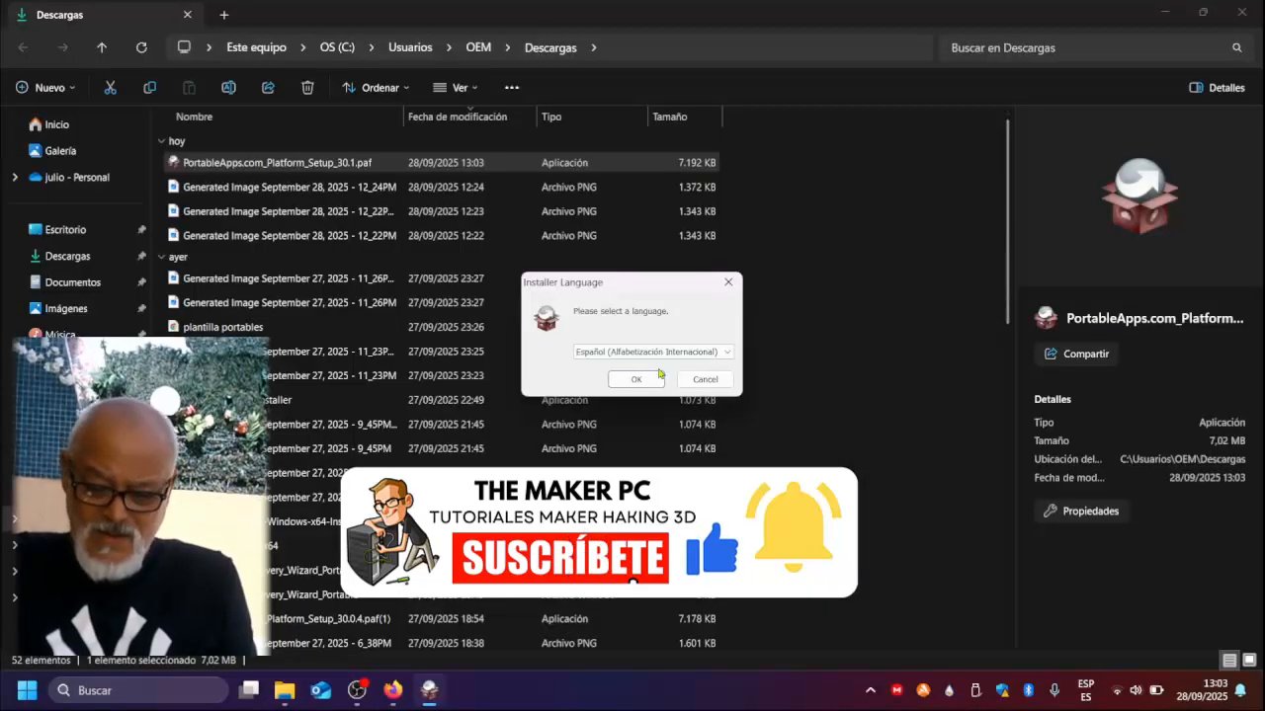
- Start the setup wizard in Español (Alfabetización Internacional) and accept the licence agreement
left_click(647, 381)
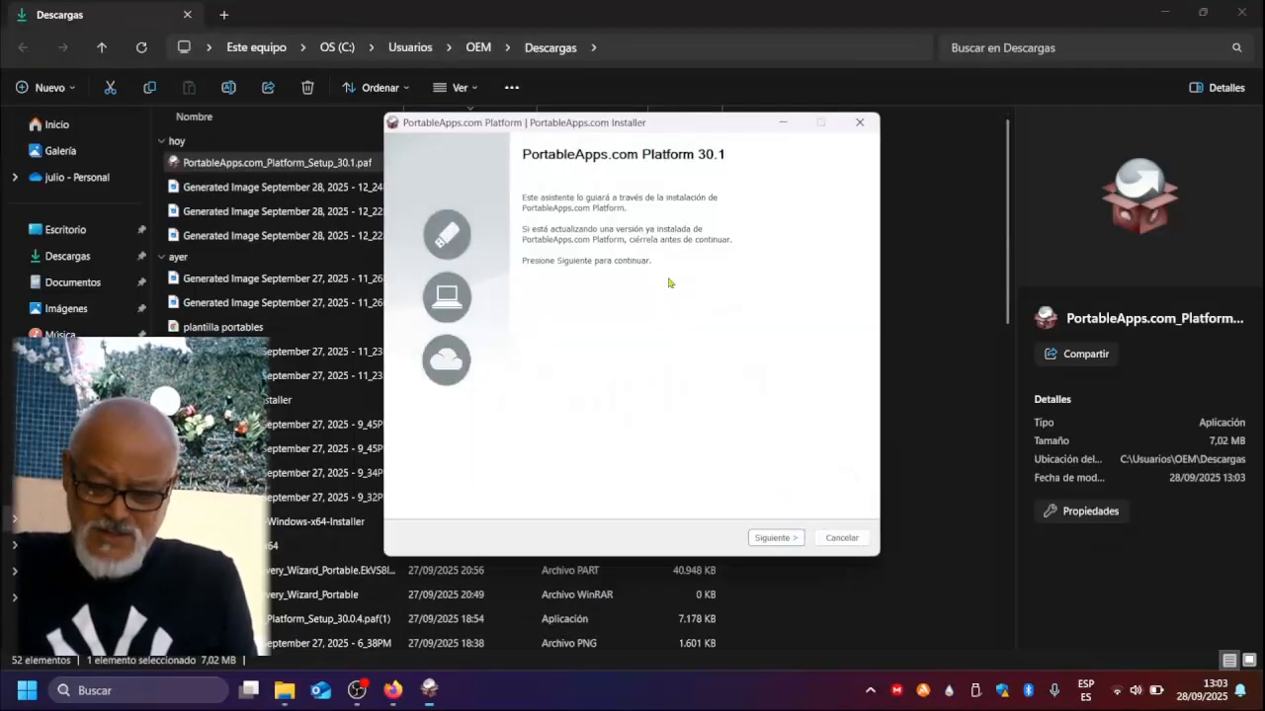
left_click(763, 540)
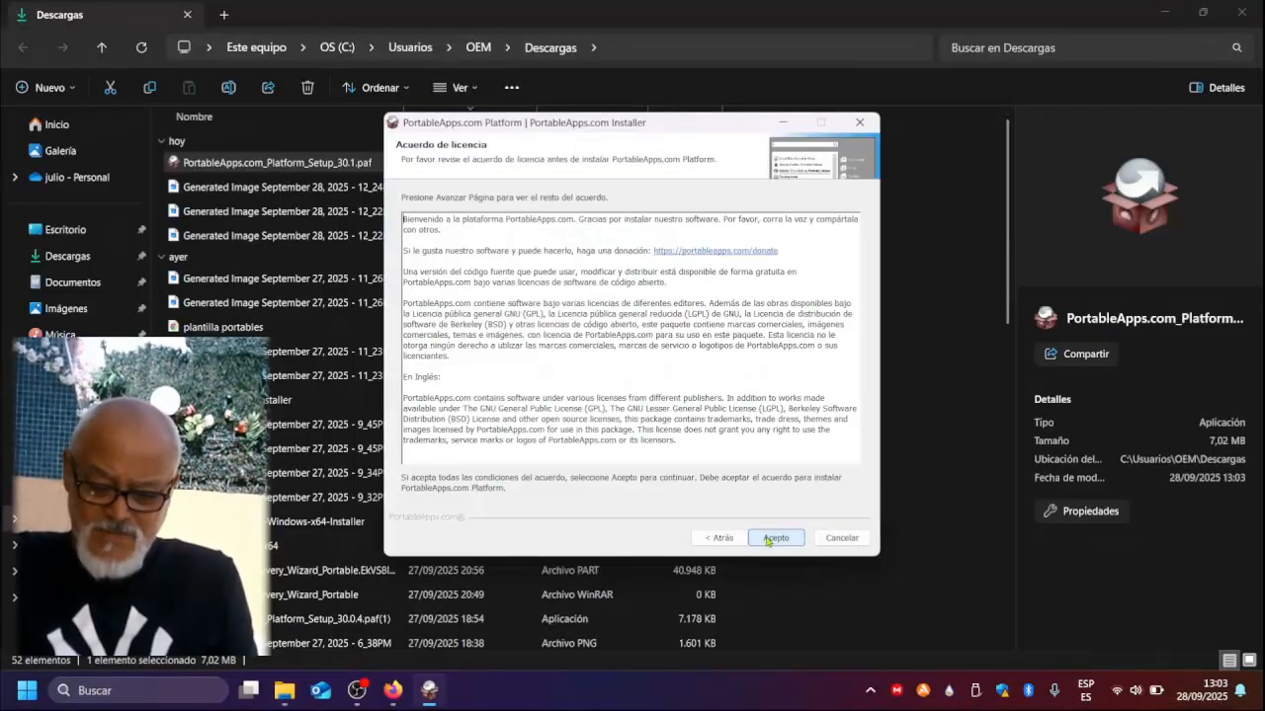
left_click(776, 539)
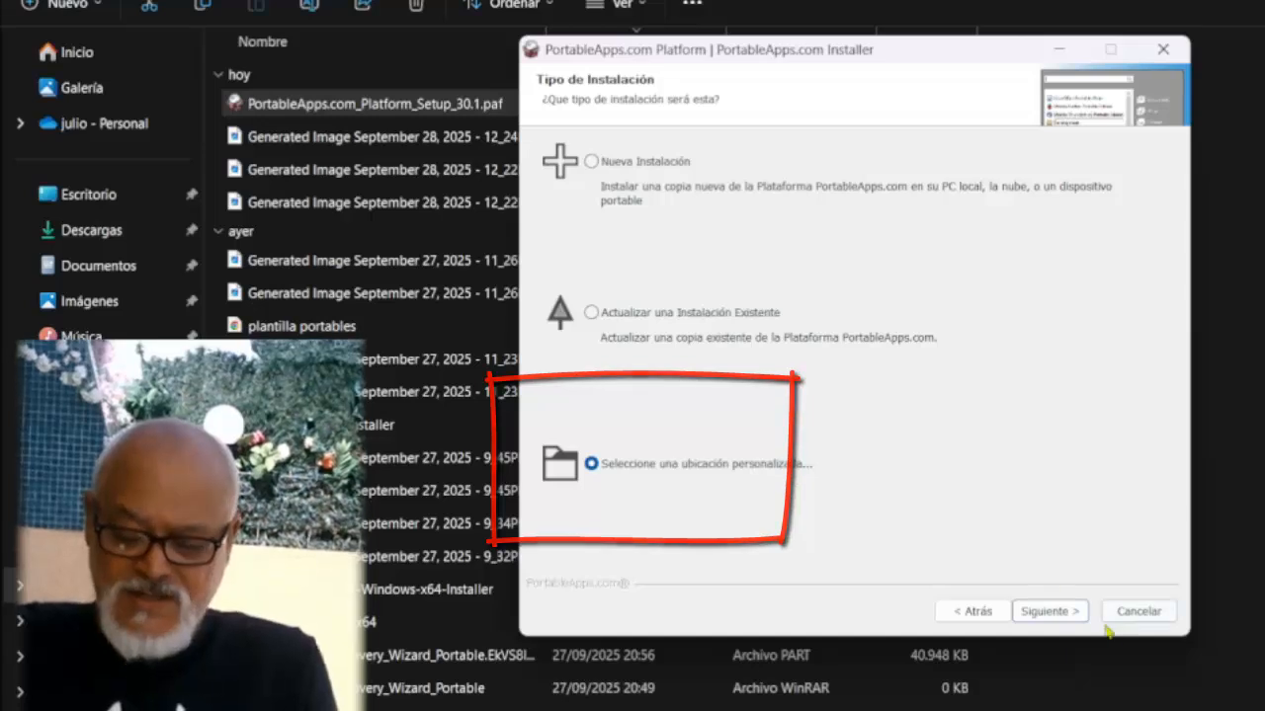
- Install the platform to a custom location, with the USB PORTABLES (D:) drive as the destination folder
left_click(1062, 612)
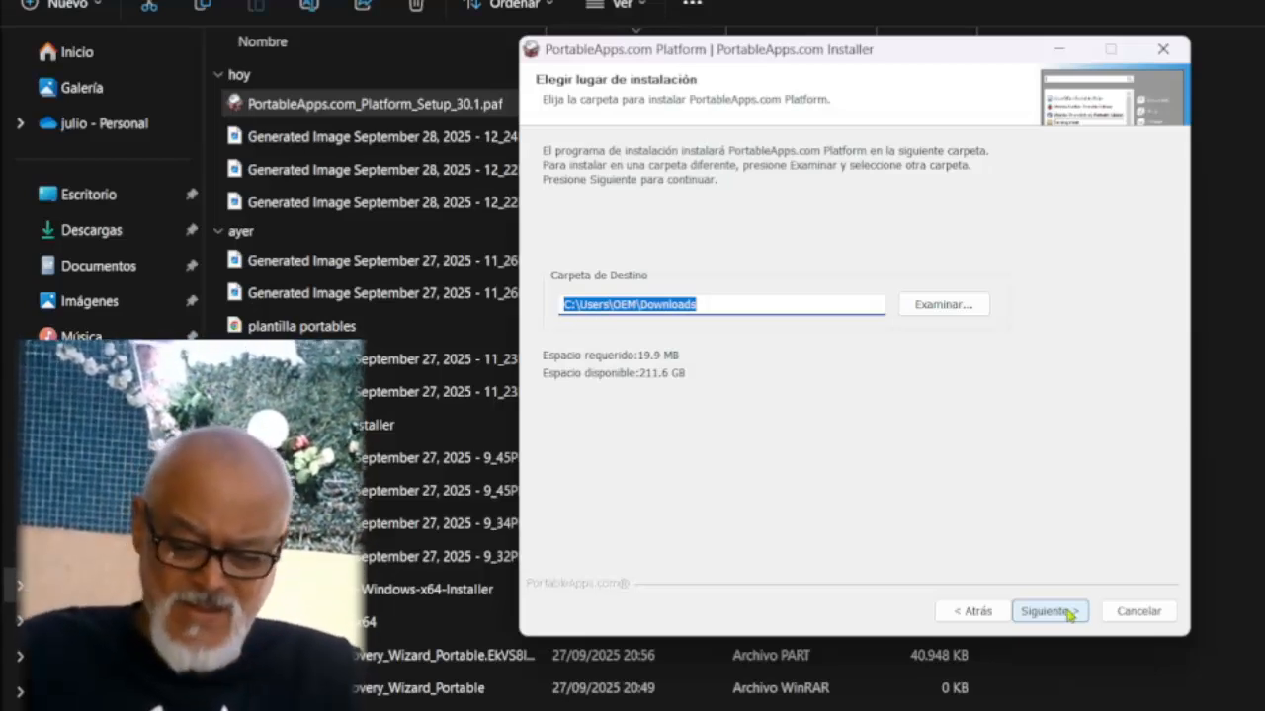
left_click(1069, 615)
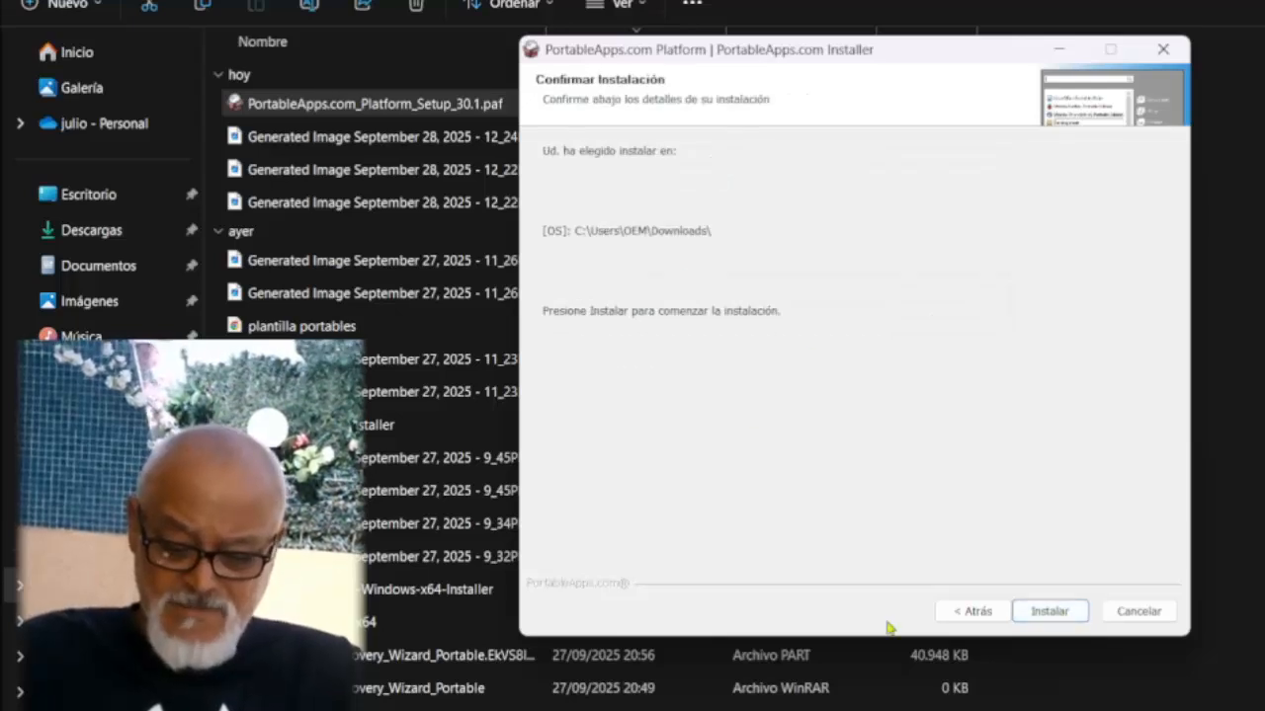
left_click(975, 610)
left_click(973, 302)
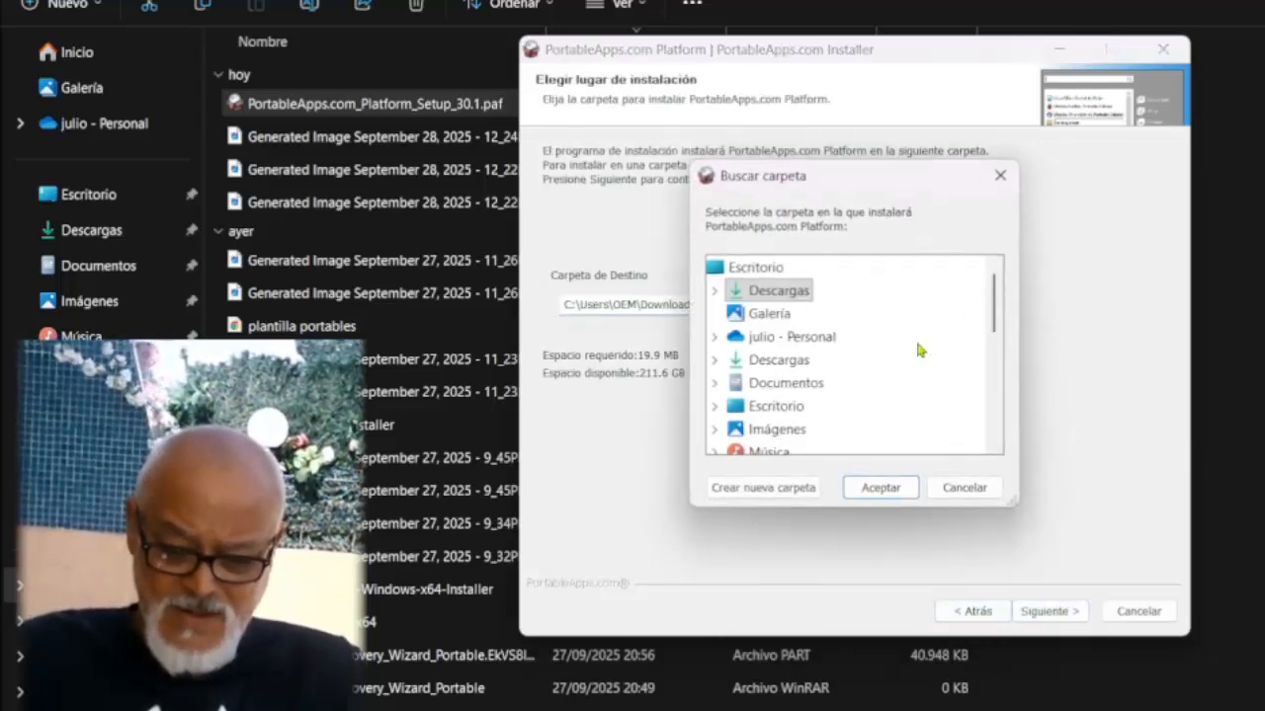
scroll(919, 350, "down", 5)
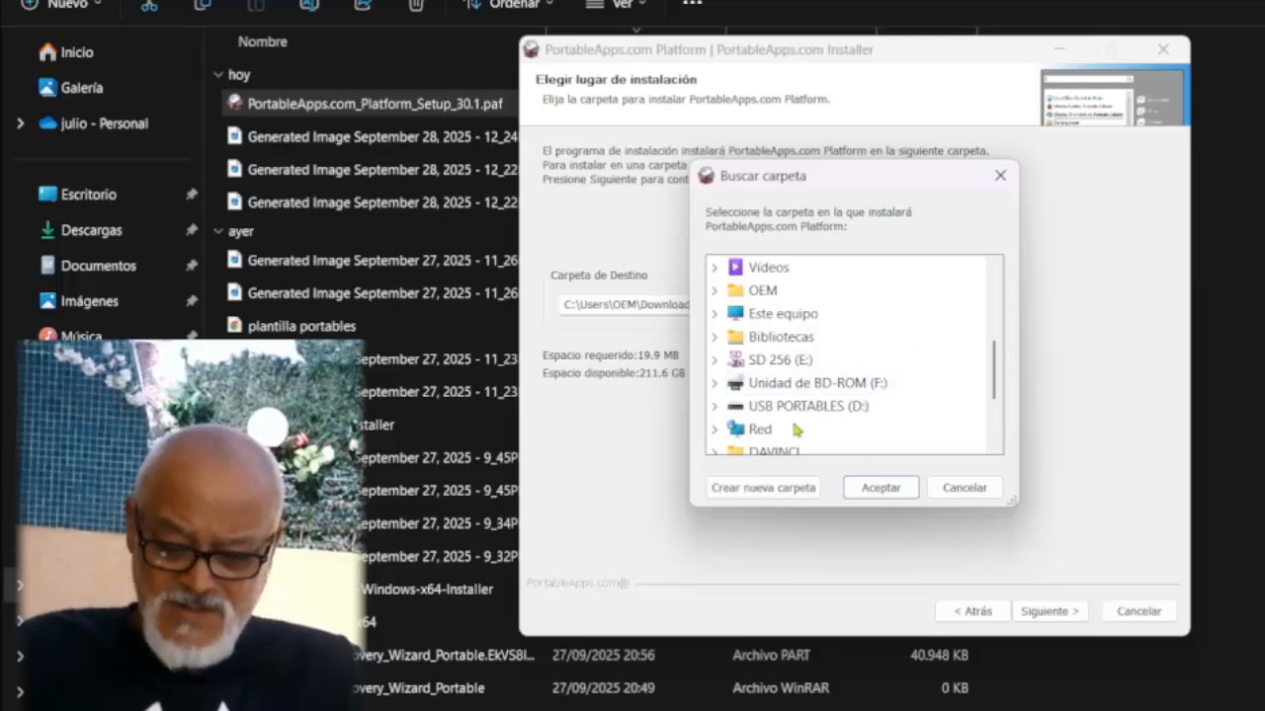
left_click(825, 406)
left_click(886, 491)
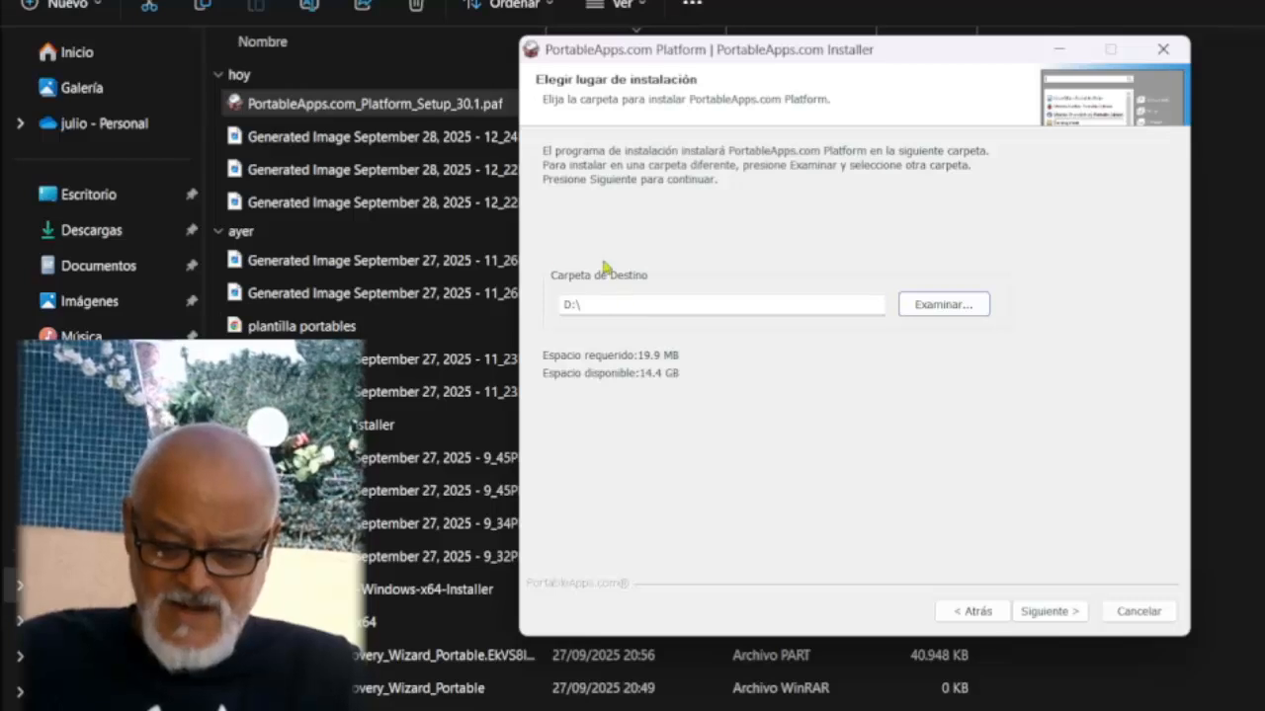
left_click(1047, 609)
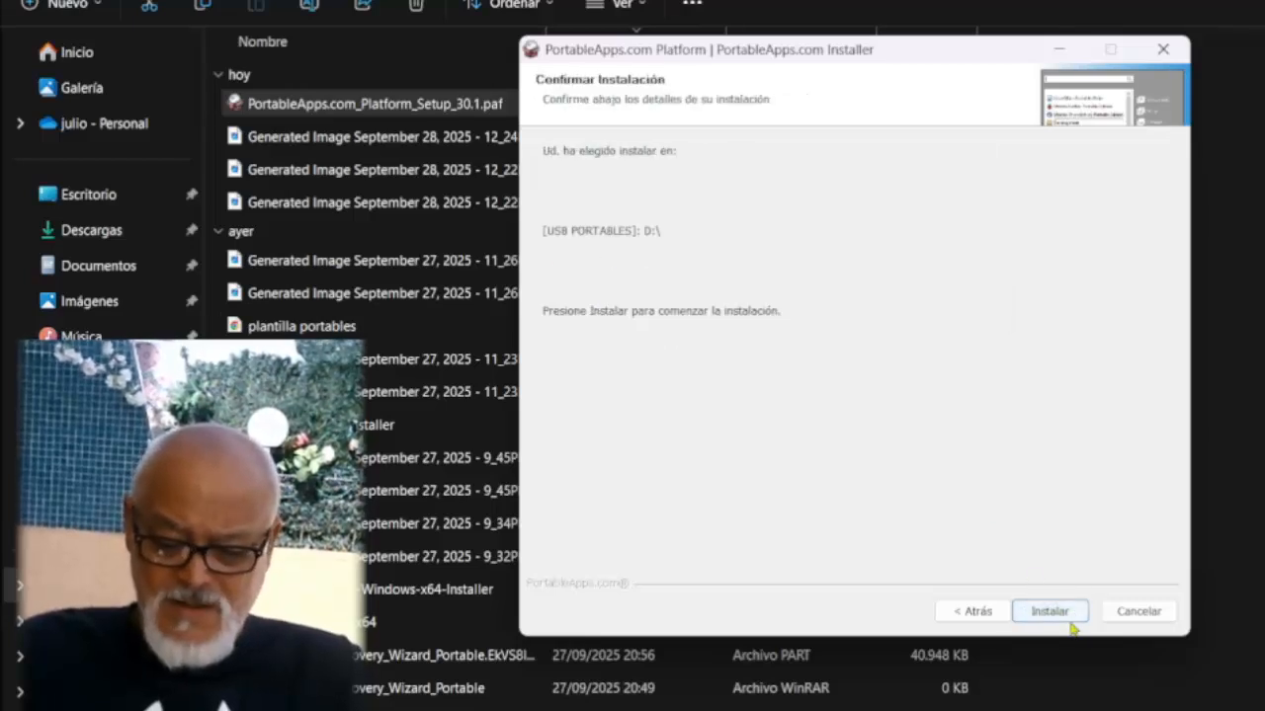
left_click(1070, 614)
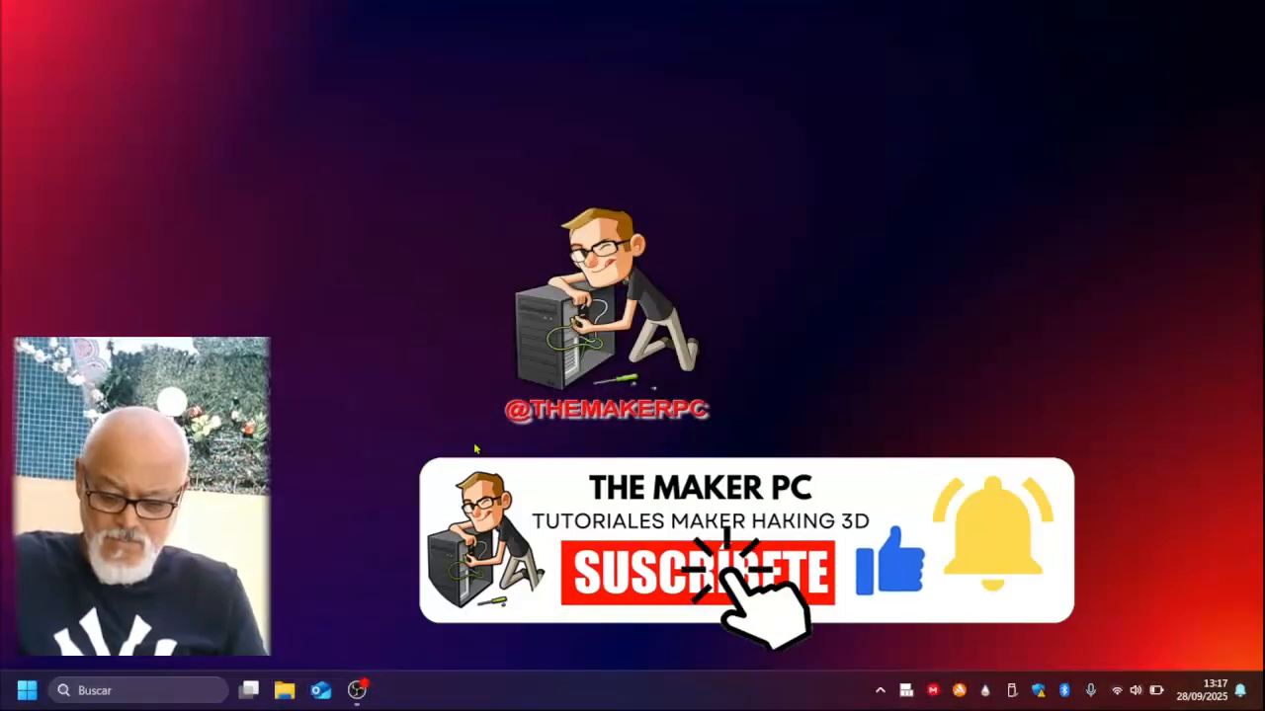
- Launch the Start program from the USB PORTABLES (D:) drive, minimize the file window and dismiss the Portable App Directory
left_click(284, 689)
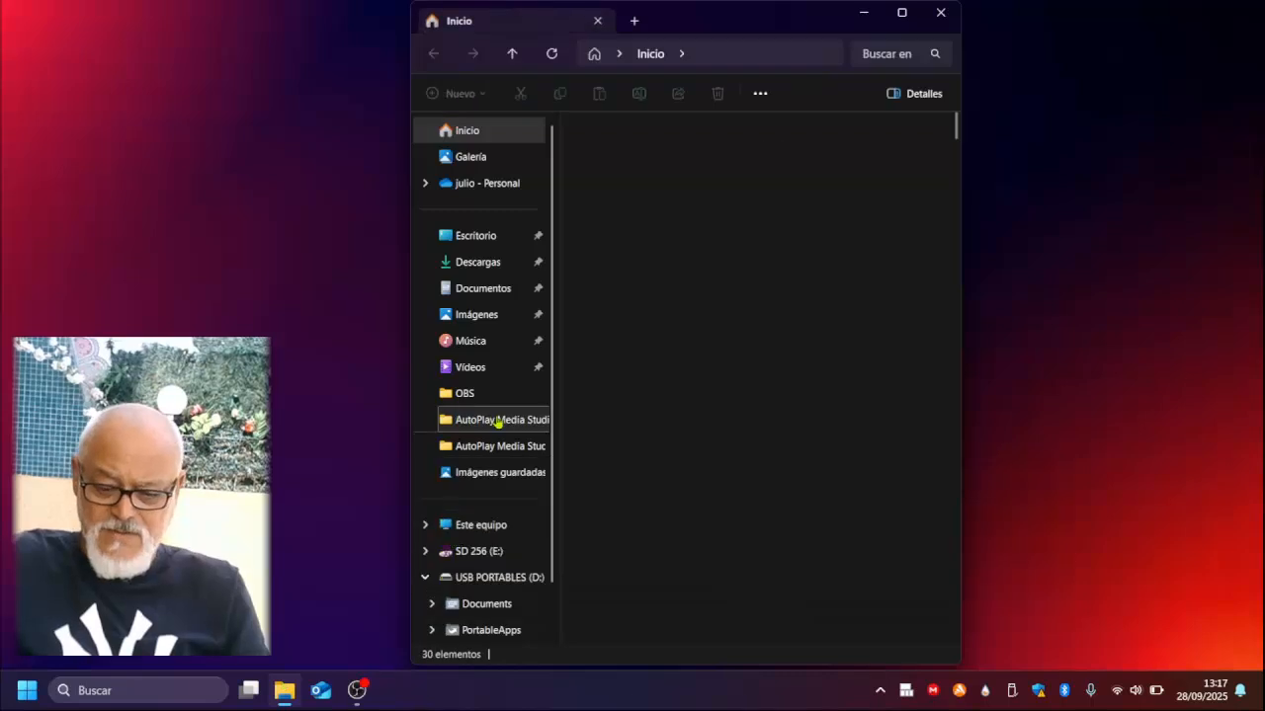
left_click(504, 581)
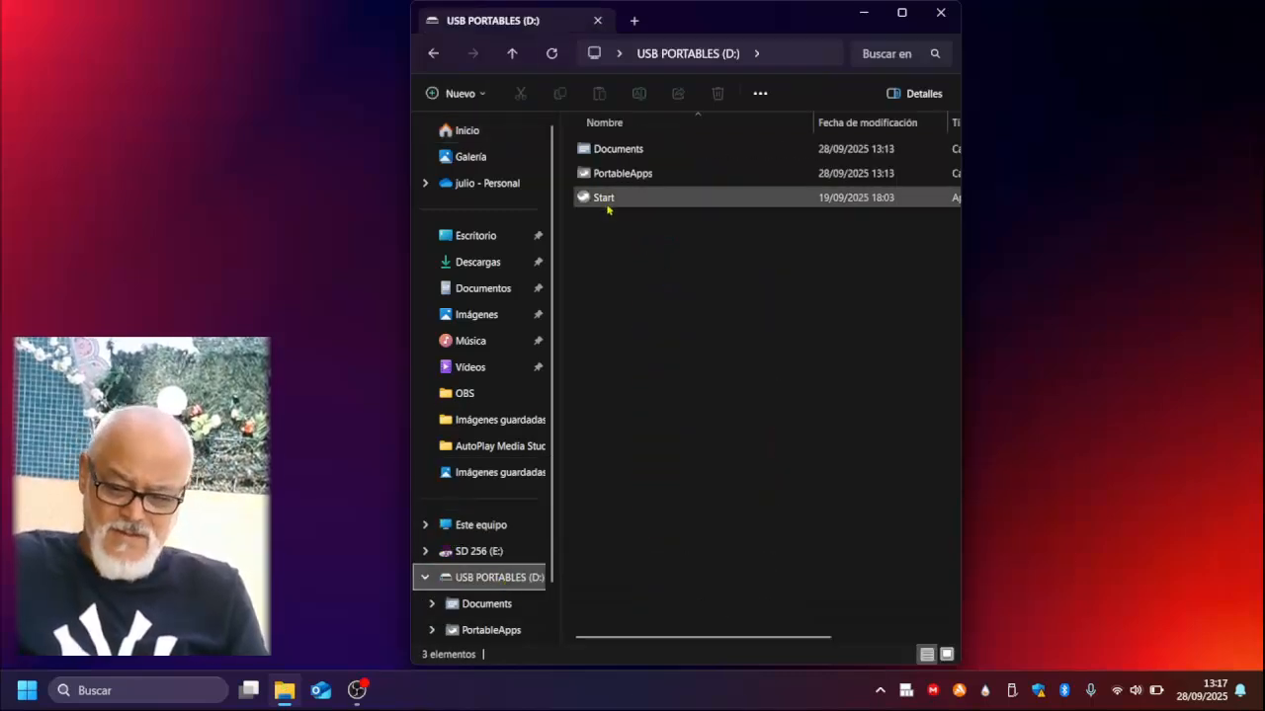
left_click(610, 200)
double_click(610, 200)
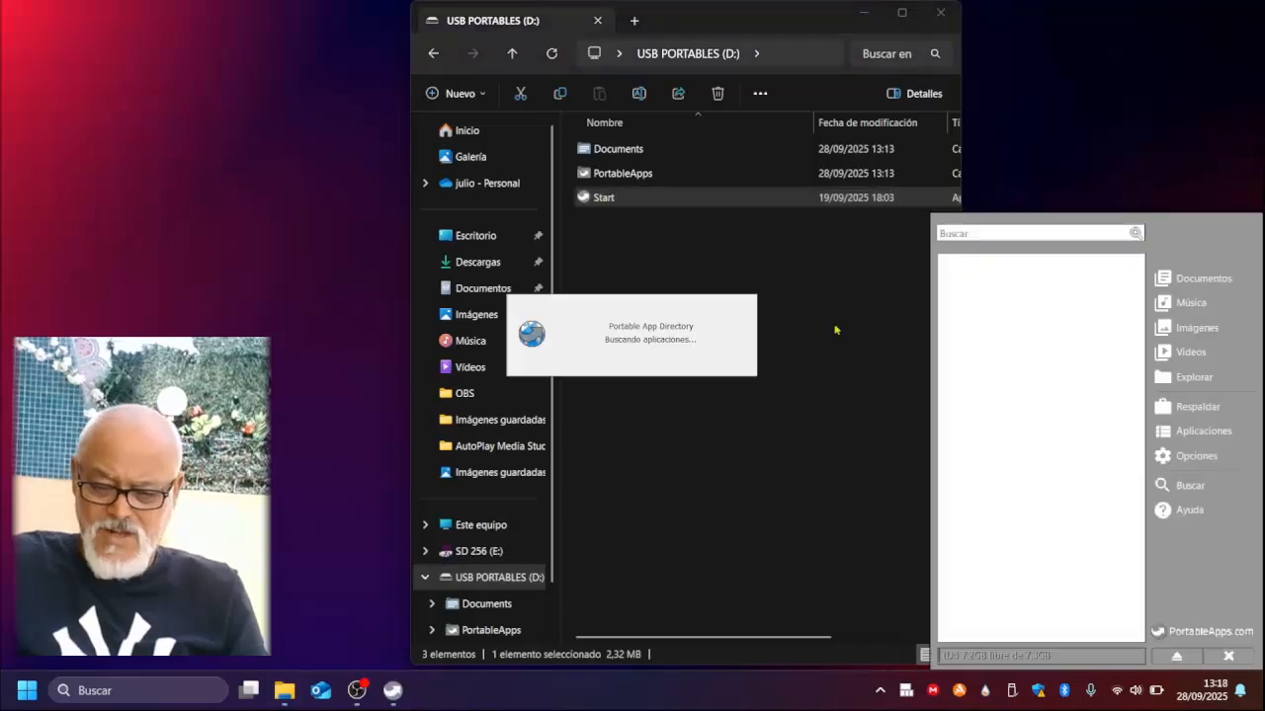
left_click(865, 14)
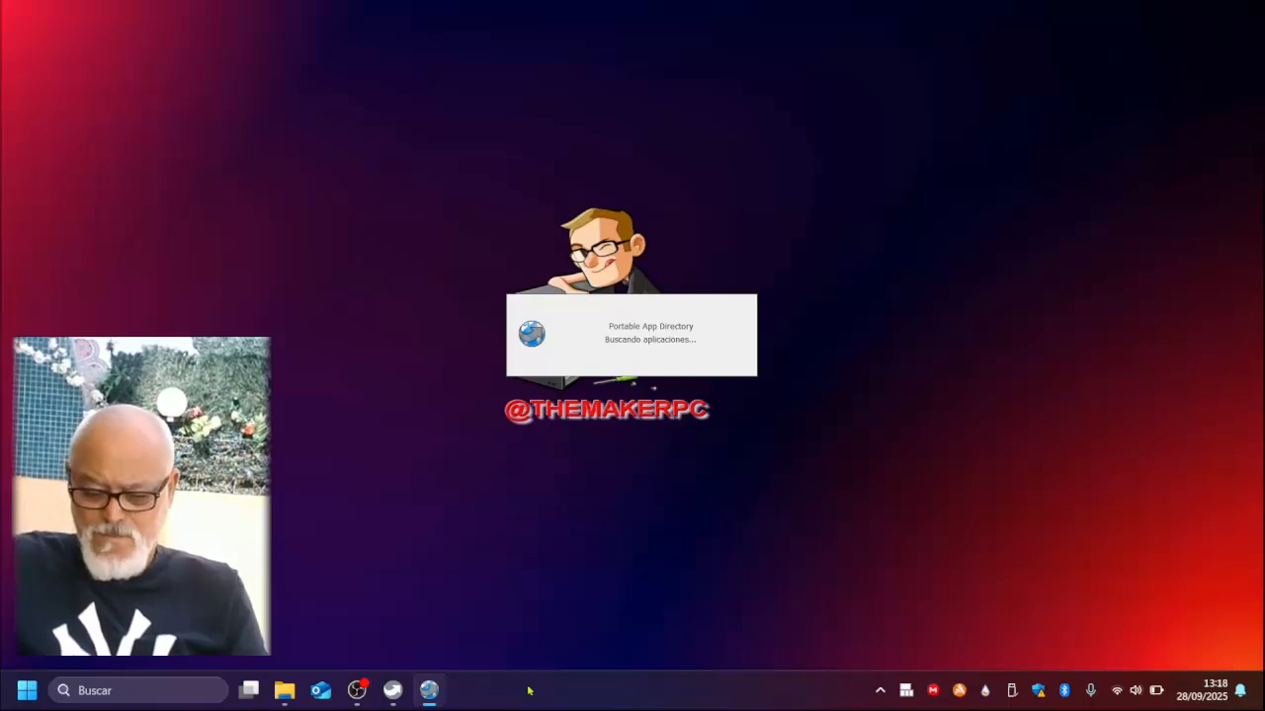
left_click(392, 690)
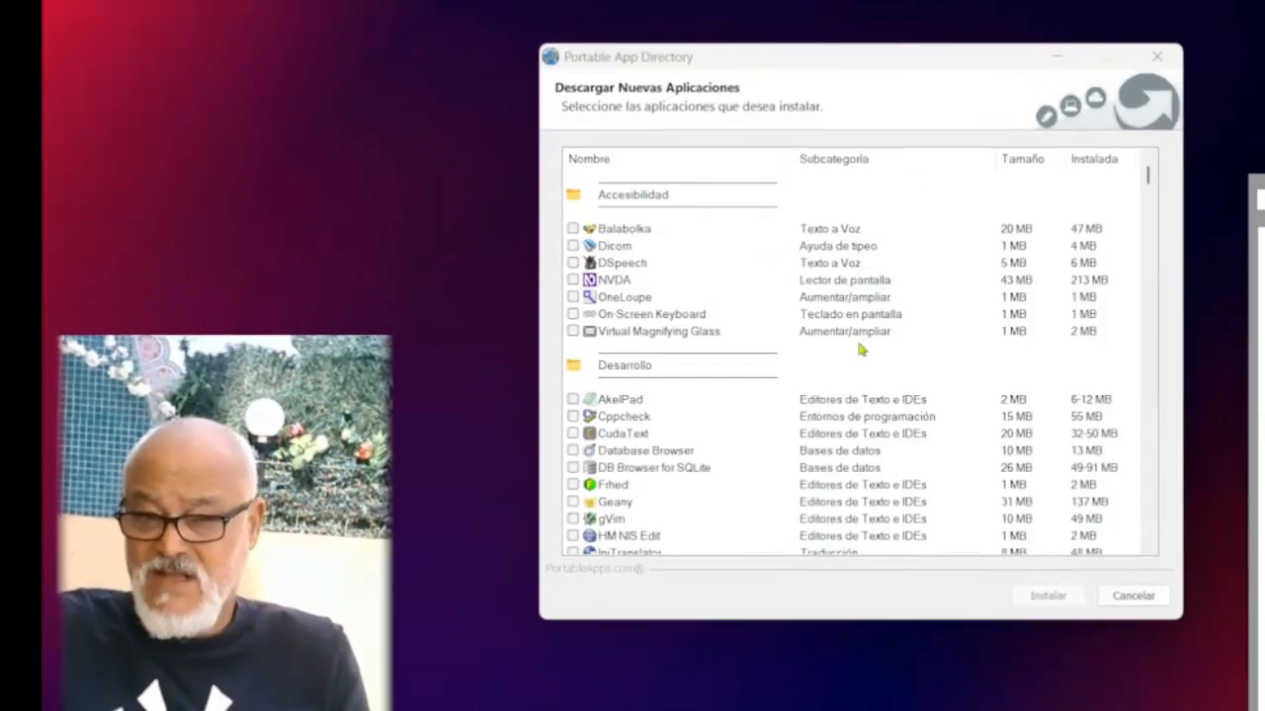
left_click(1156, 57)
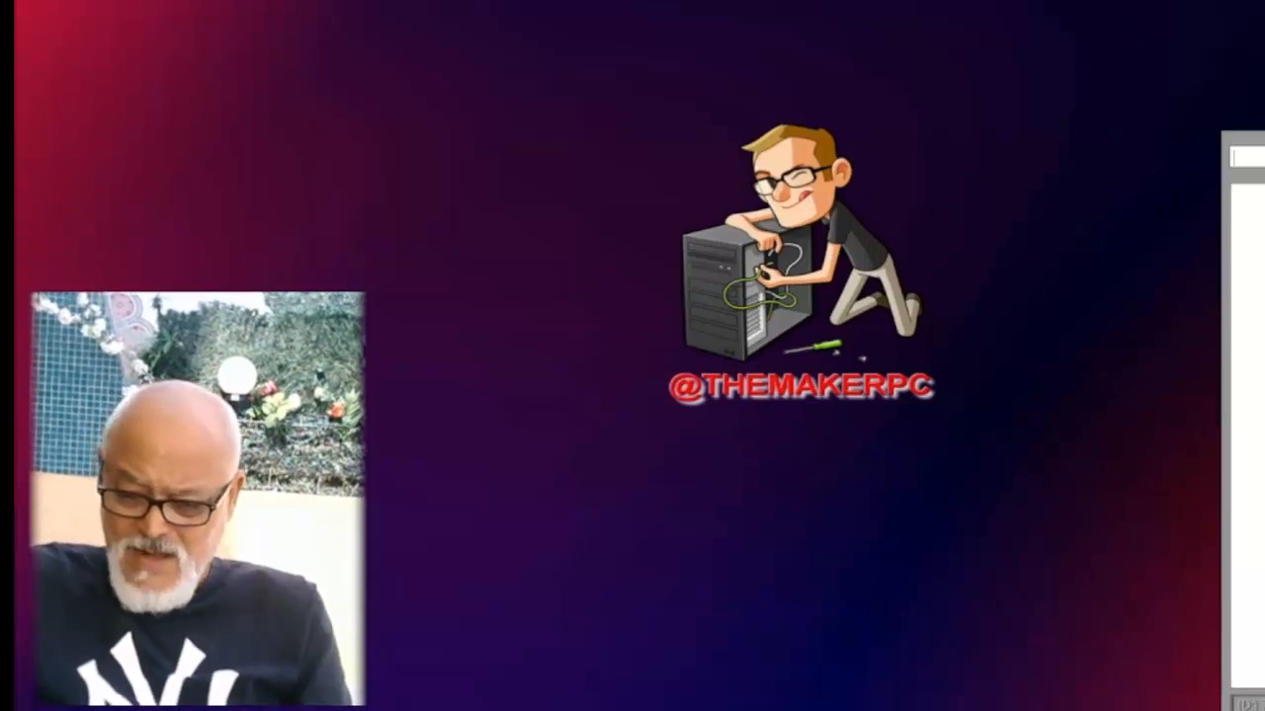
- Set the platform's theme to PortableApps.com Plano Oscuro in the options and accept the change
left_click(1178, 448)
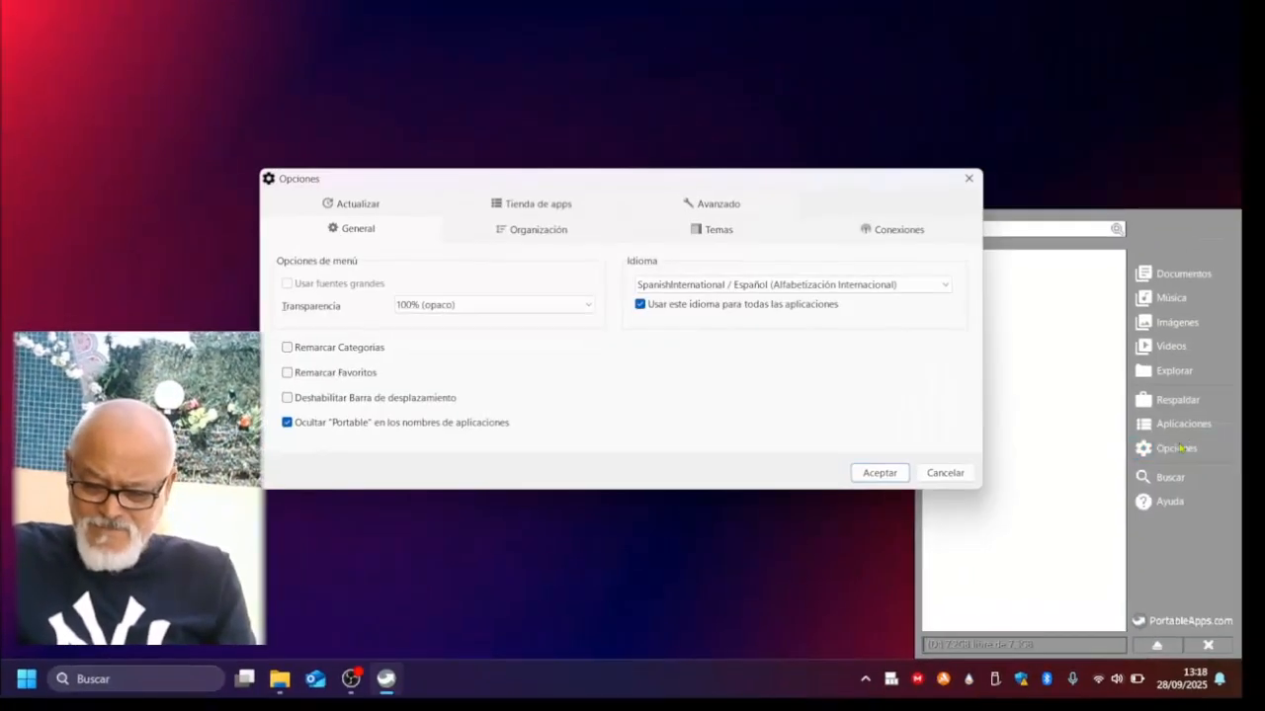
left_click(701, 233)
left_click(388, 320)
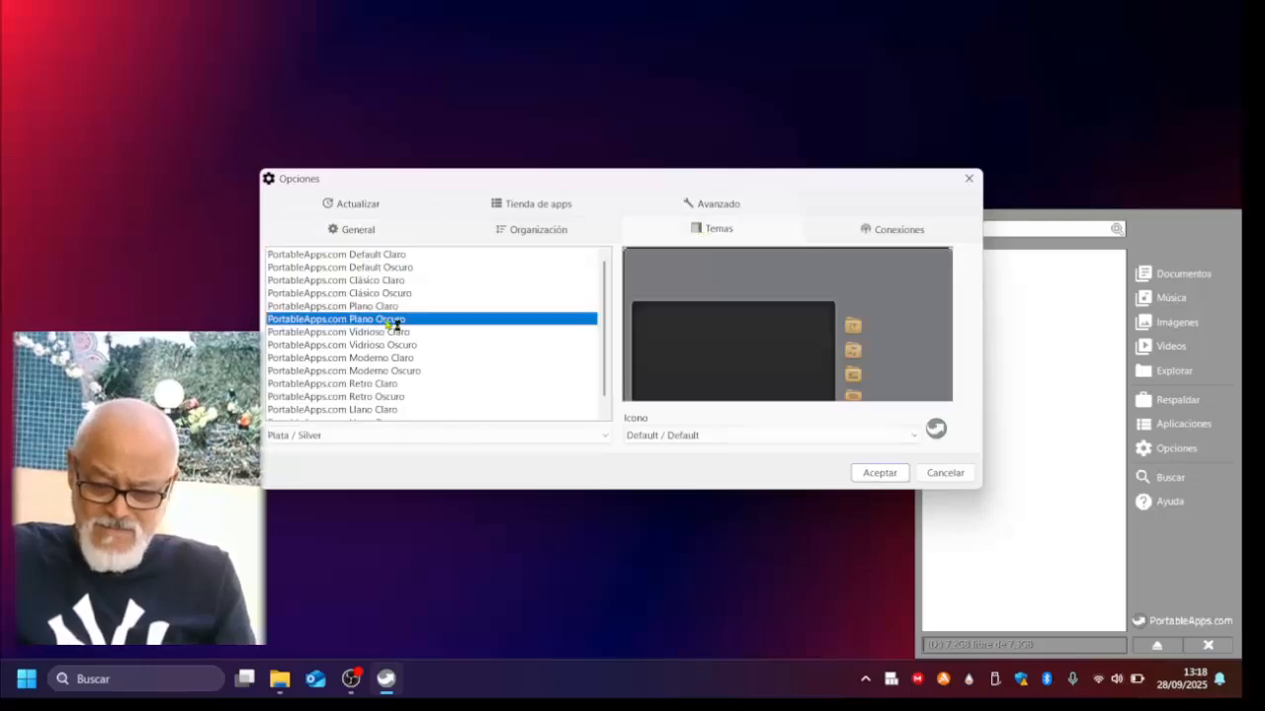
left_click(385, 333)
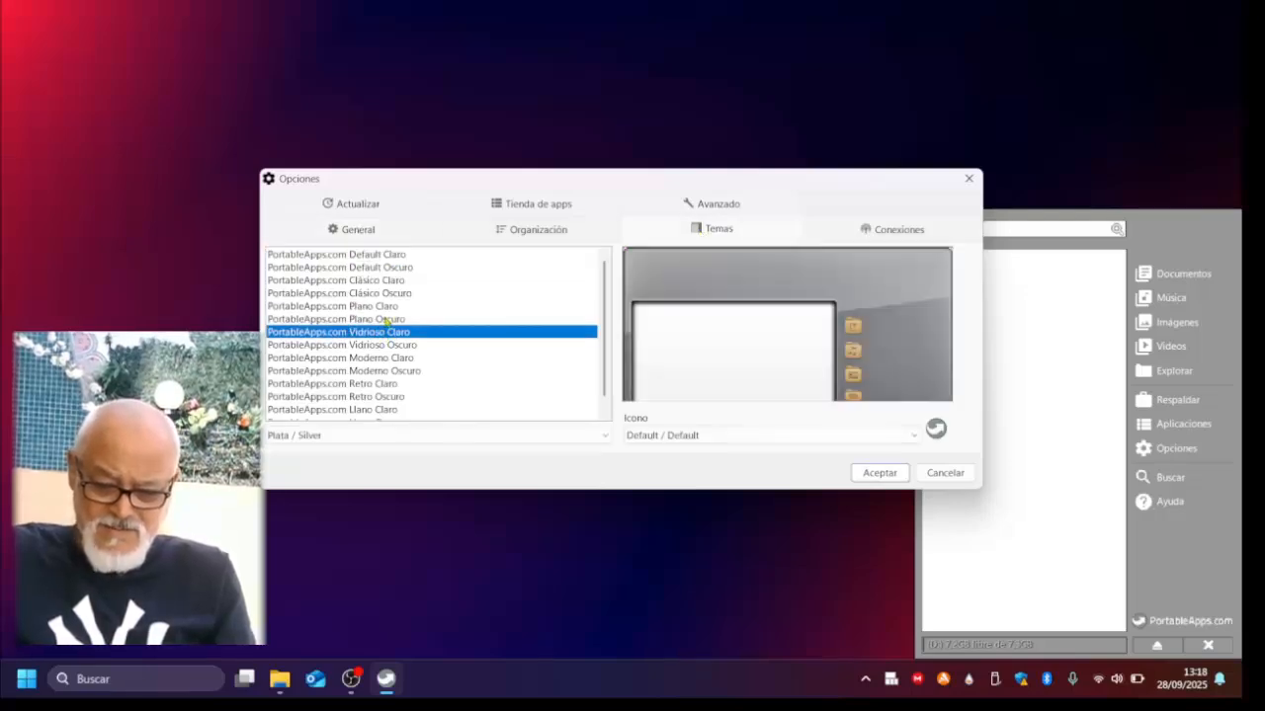
left_click(385, 320)
left_click(863, 475)
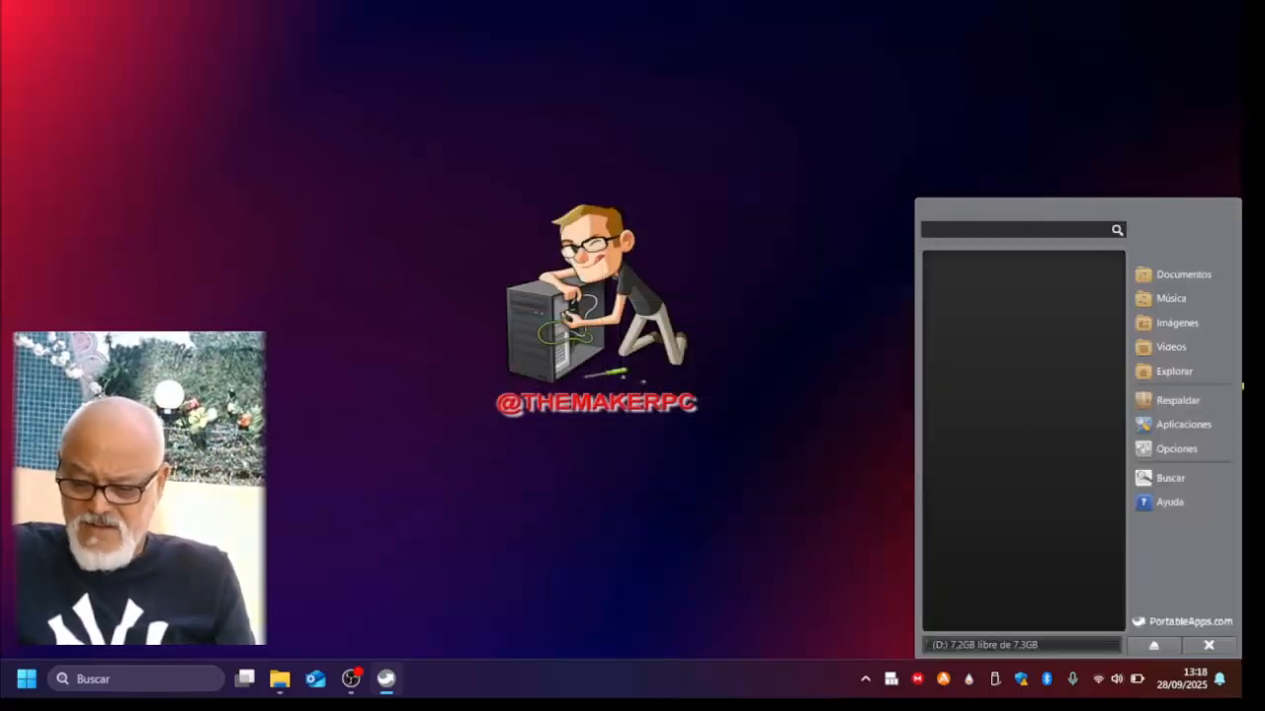
- Review the platform's app store and advanced options, then close the options without changing them
left_click(1193, 451)
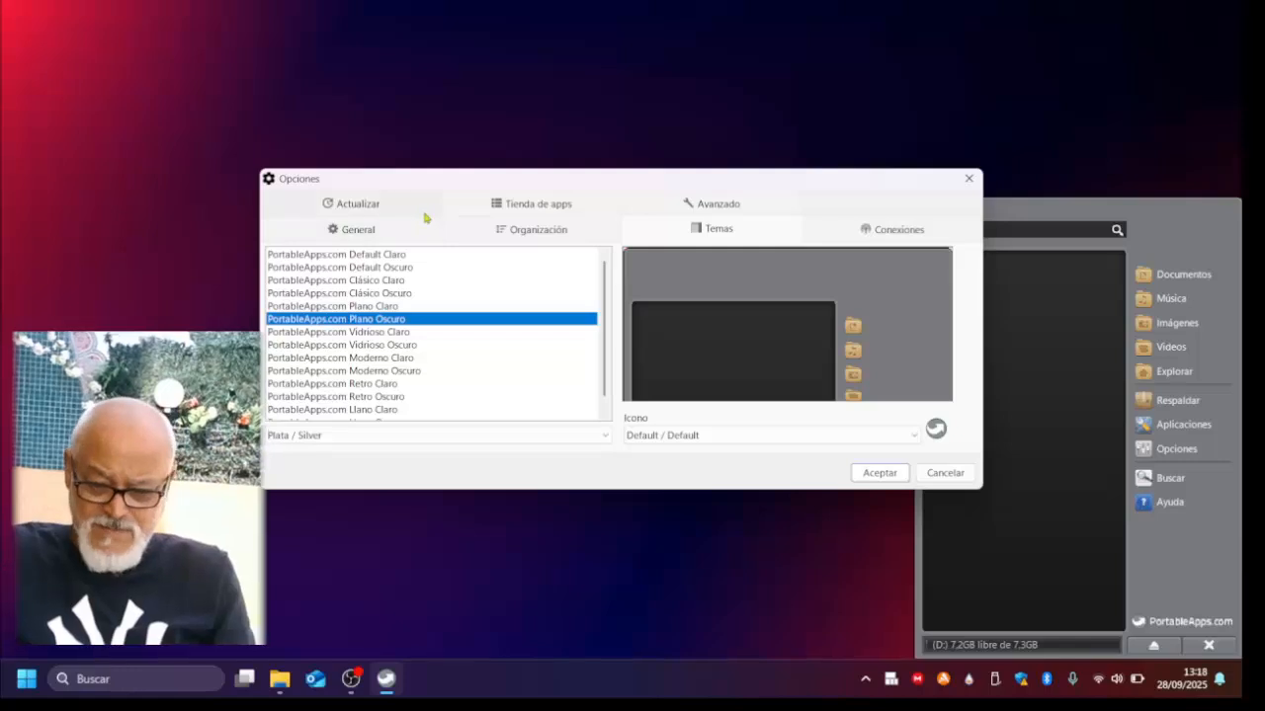
left_click(543, 204)
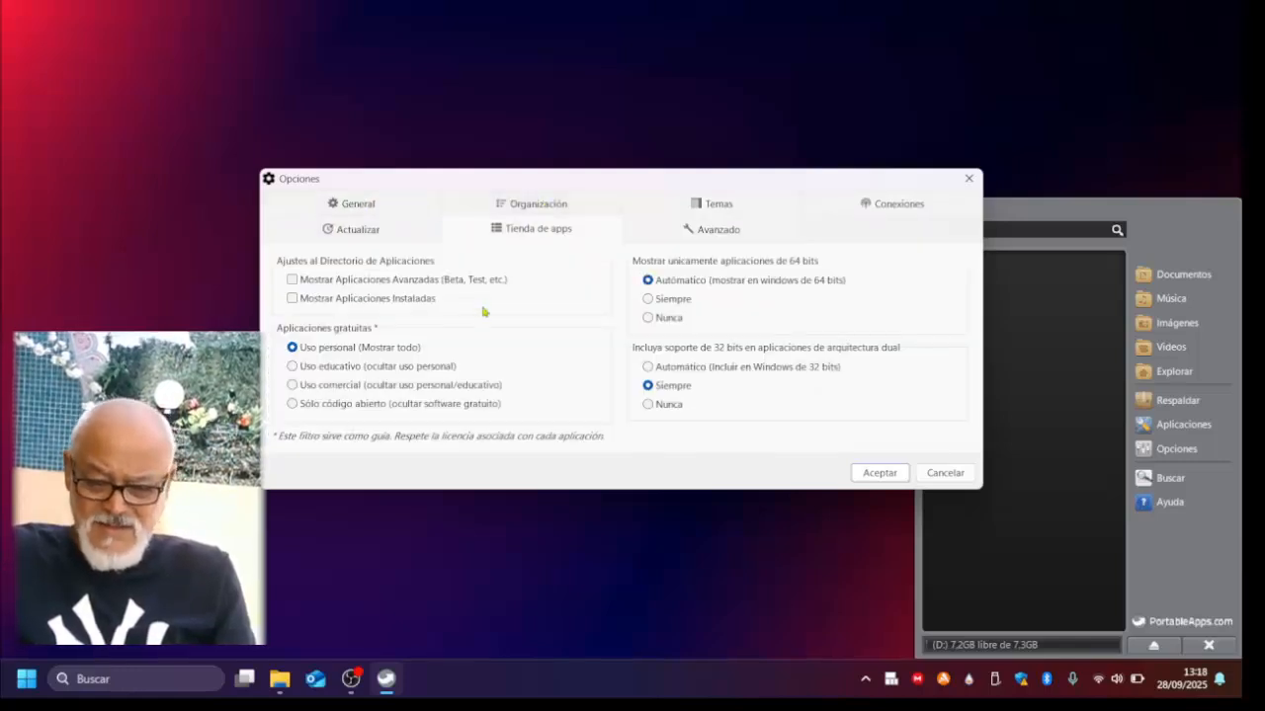
left_click(707, 233)
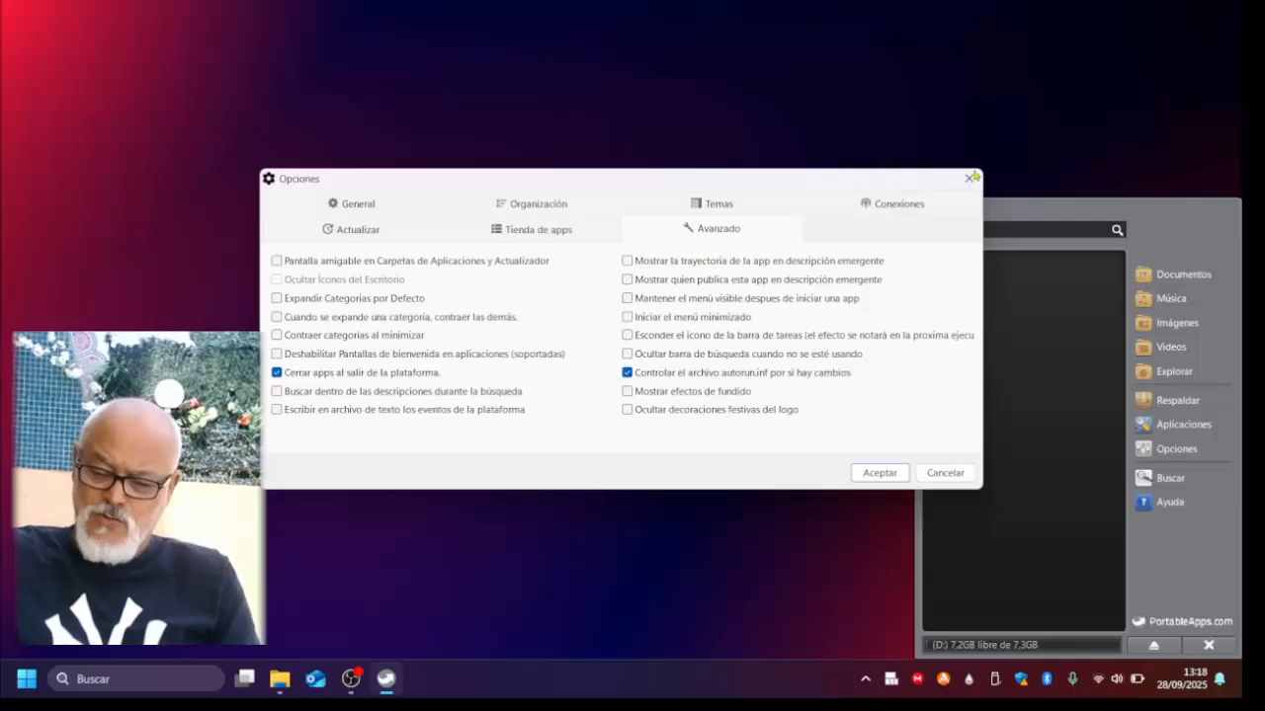
left_click(970, 179)
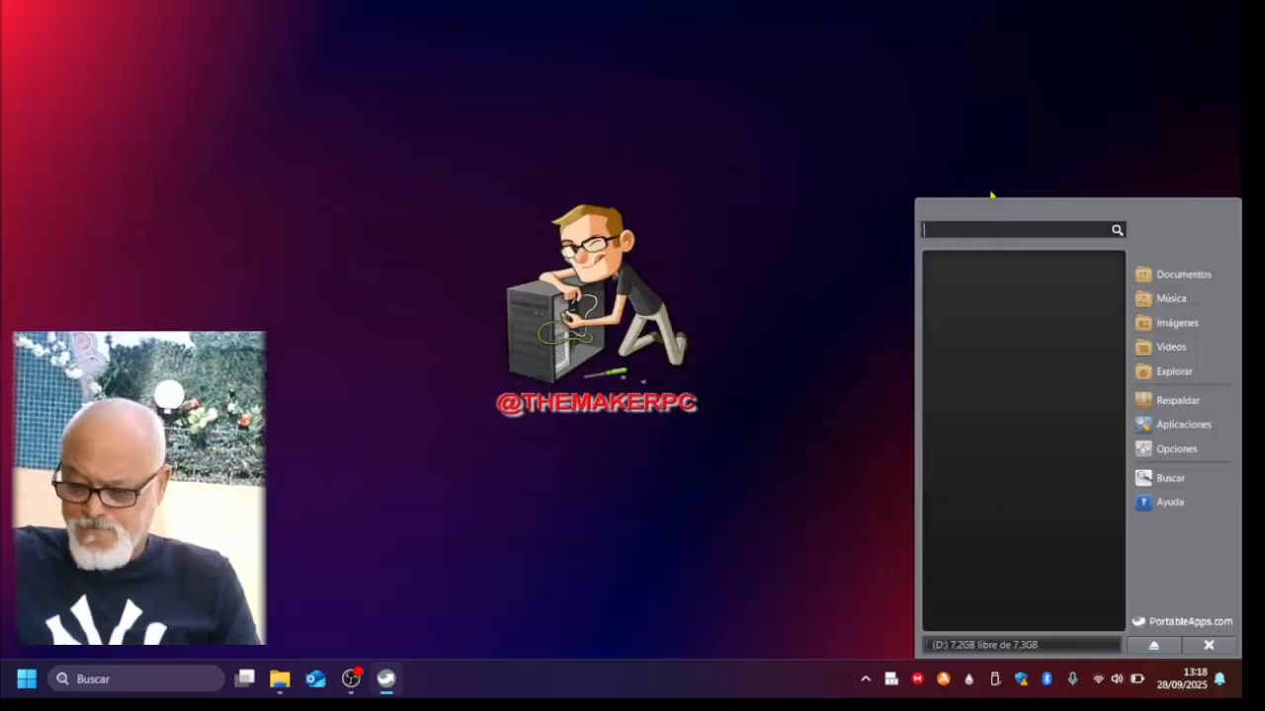
- Open the directory of additional portable applications, sorted by category
left_click(1174, 425)
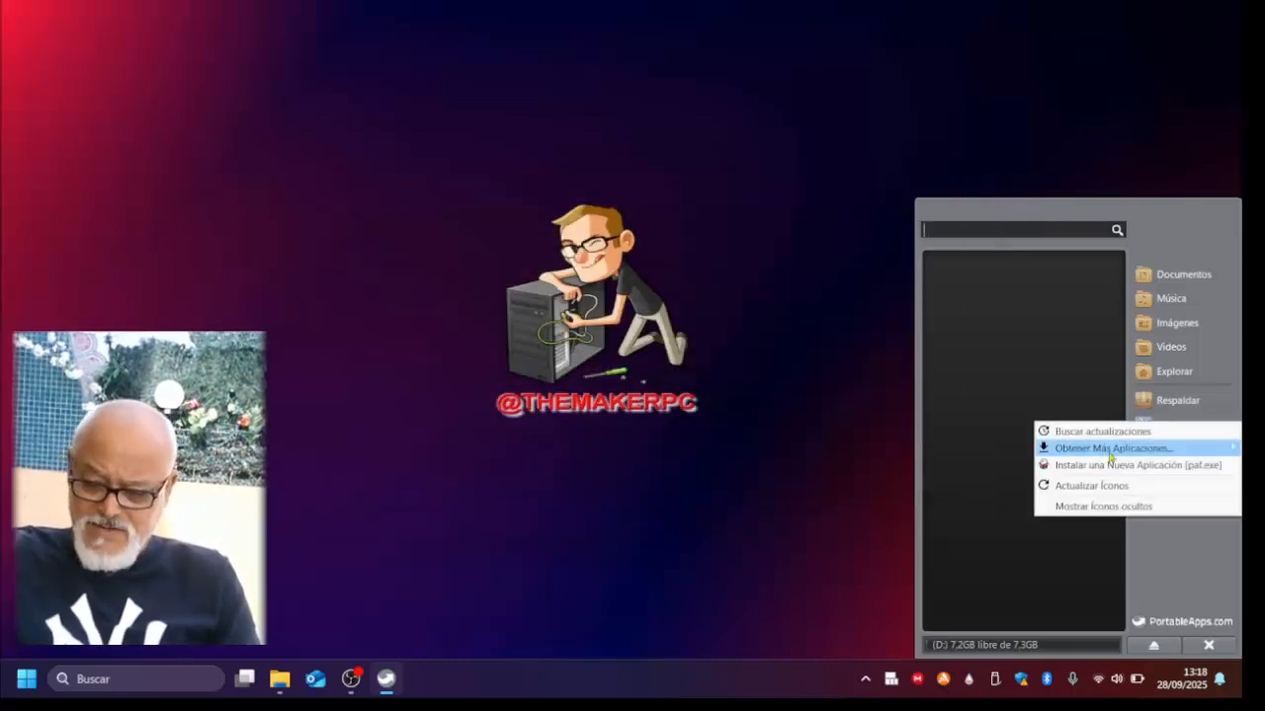
mouse_move(1111, 454)
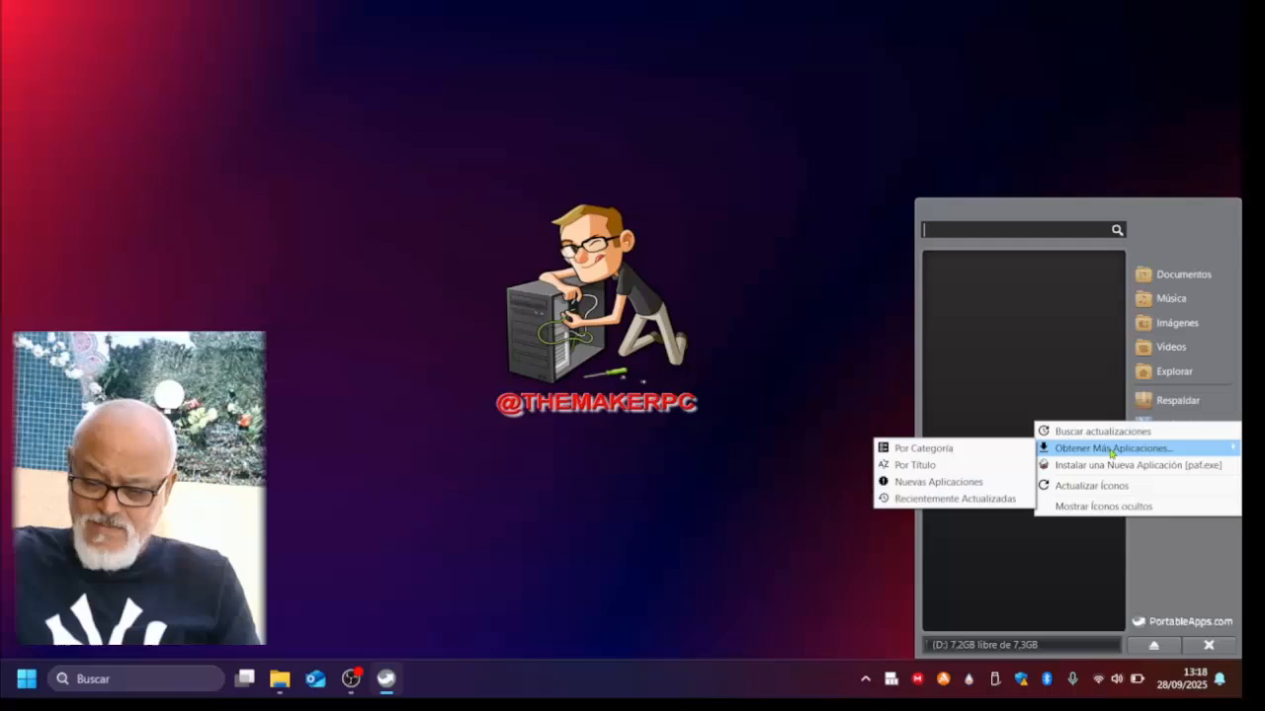
left_click(974, 454)
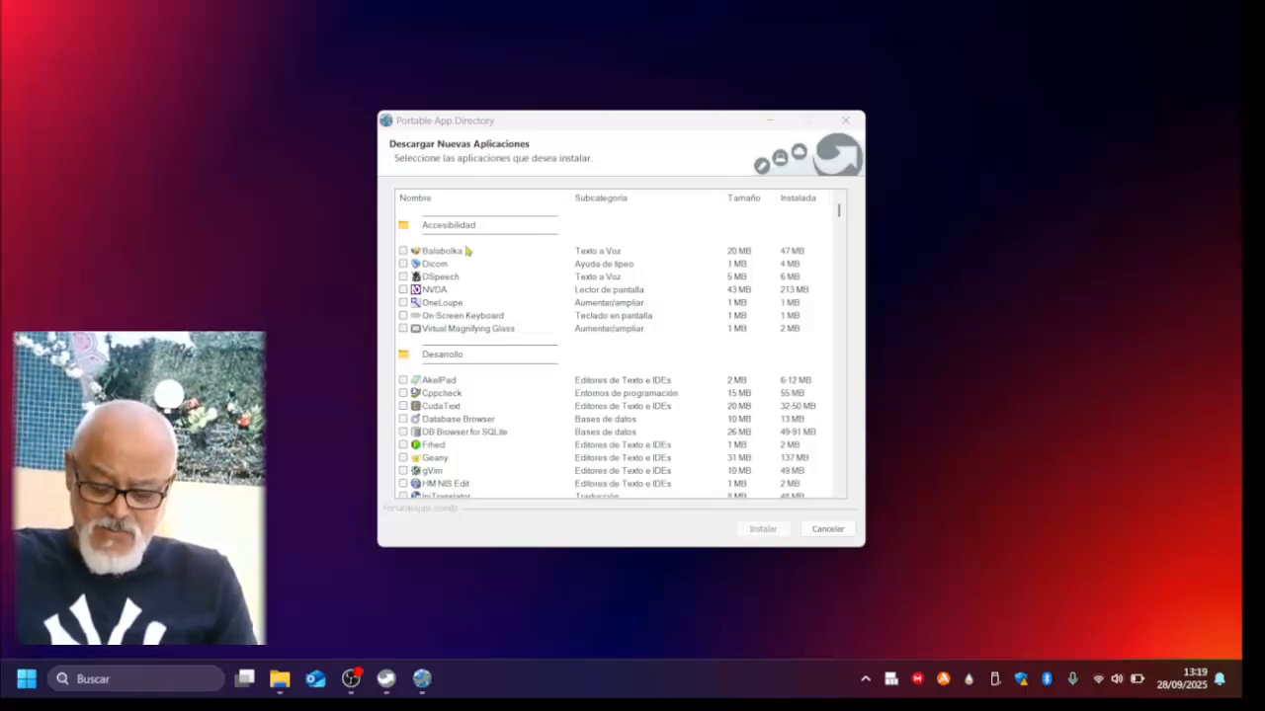
- Select Notepad++ (Legacy WinVista) and XAMPP Launcher under Desarrollo, install both and finish the wizard
scroll(468, 251, "down", 2)
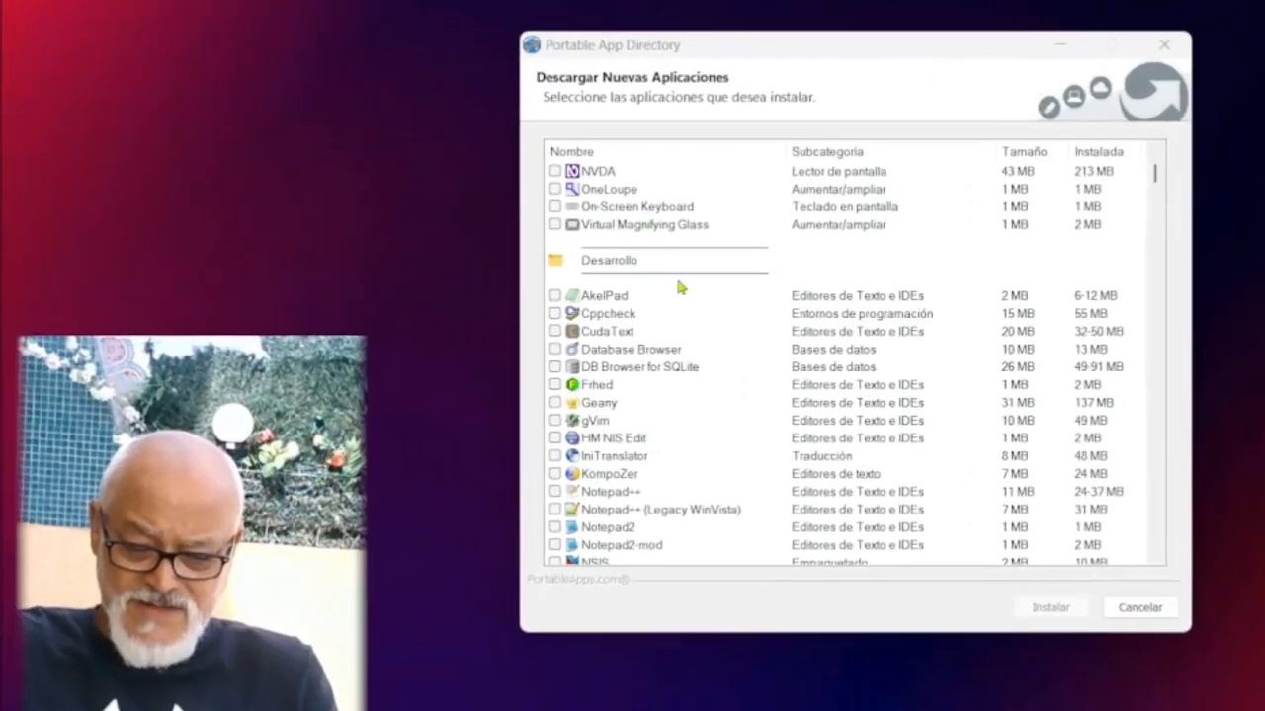
scroll(677, 282, "down", 1)
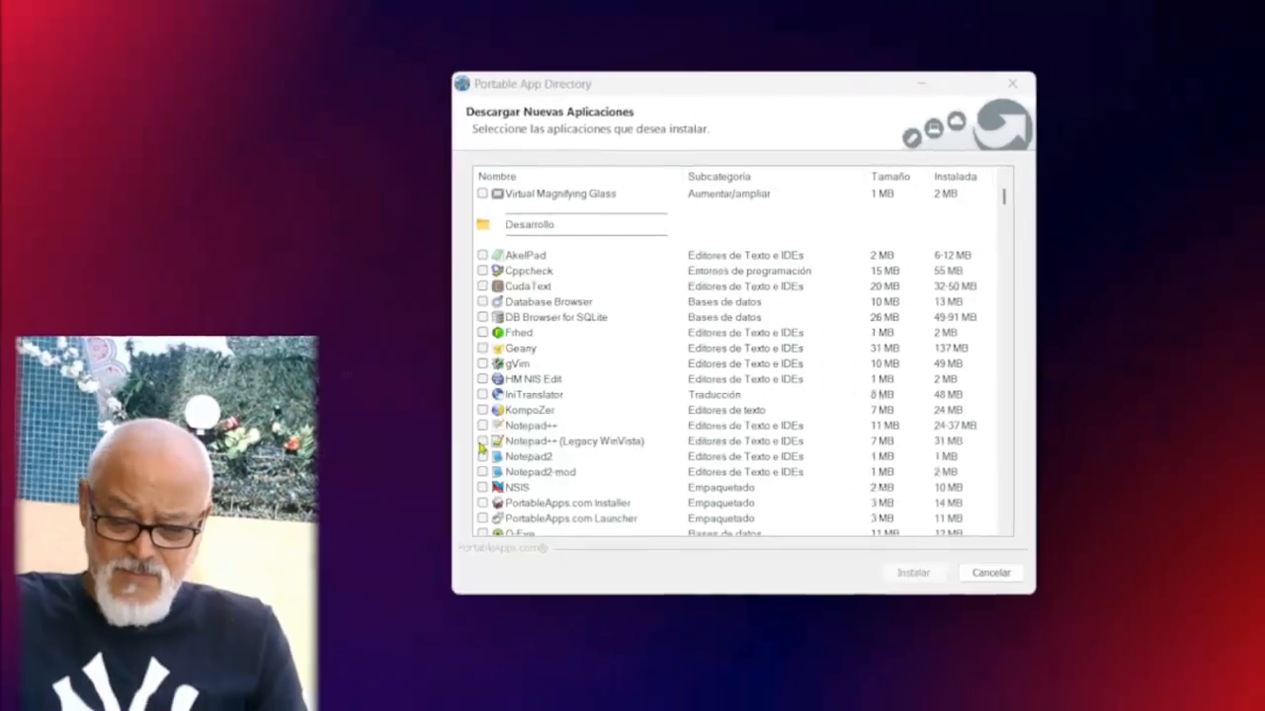
left_click(482, 443)
scroll(595, 380, "down", 2)
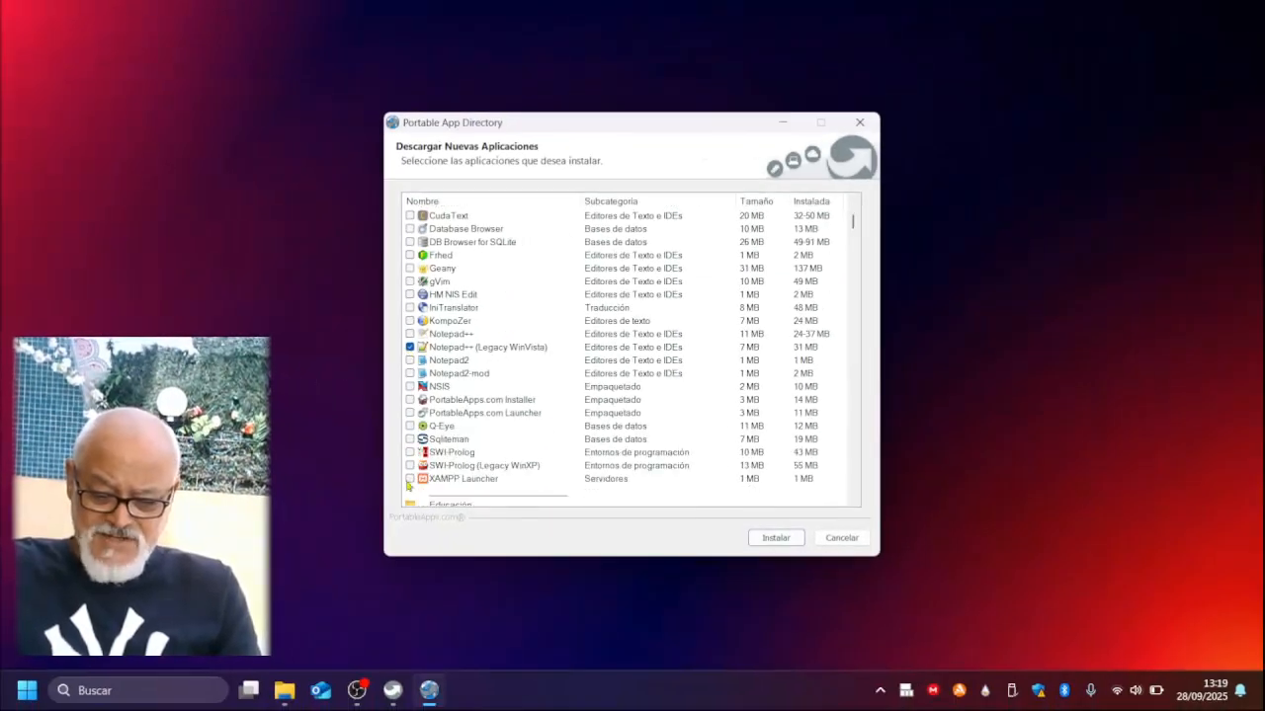
scroll(559, 389, "down", 4)
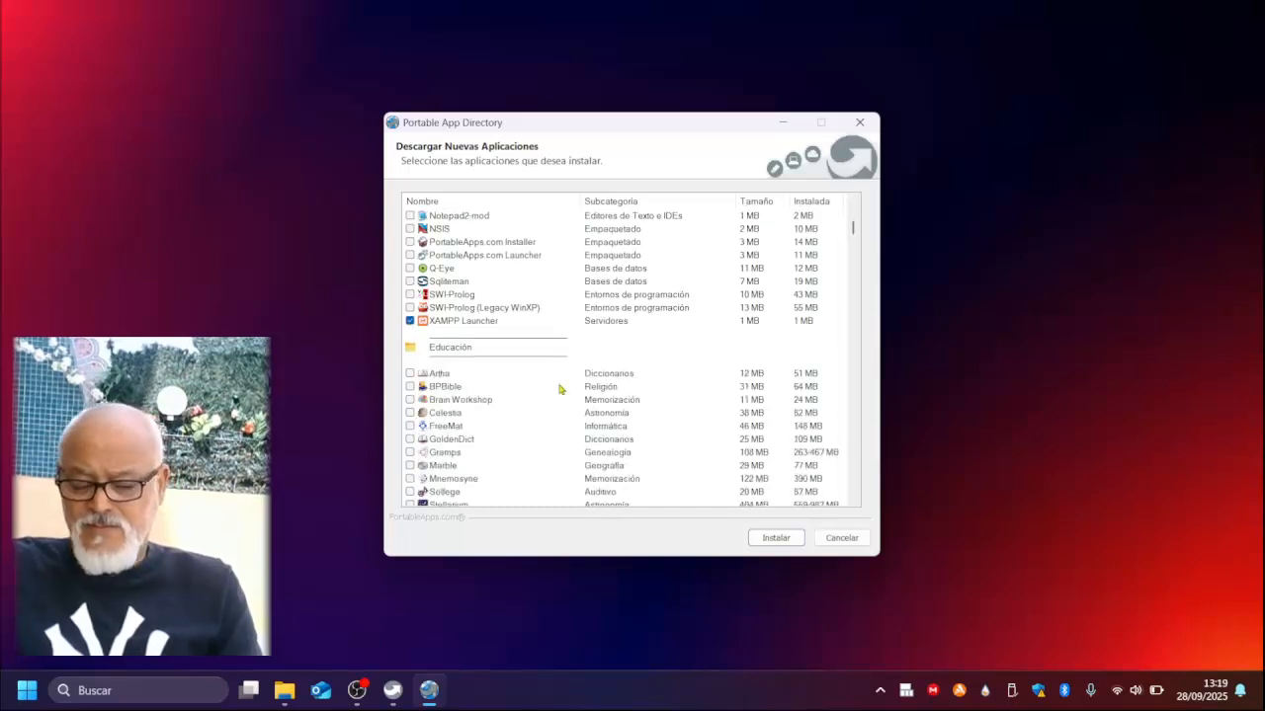
scroll(559, 389, "up", 7)
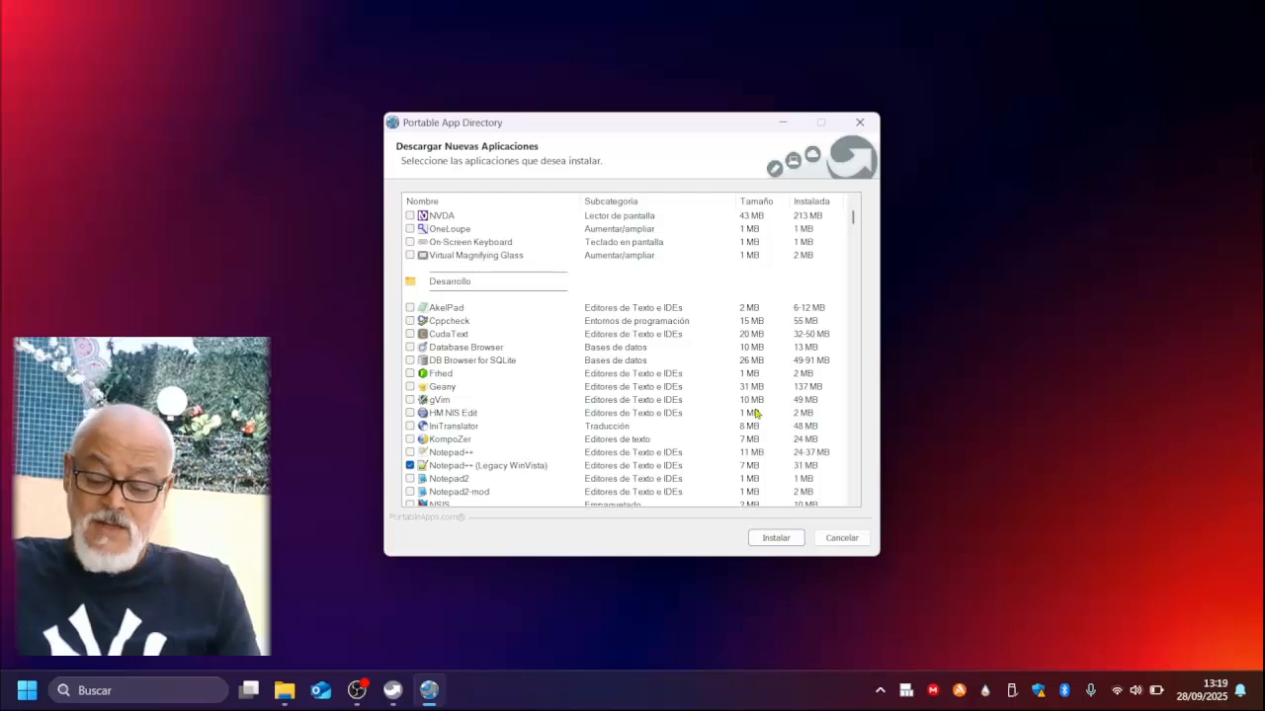
left_click(772, 541)
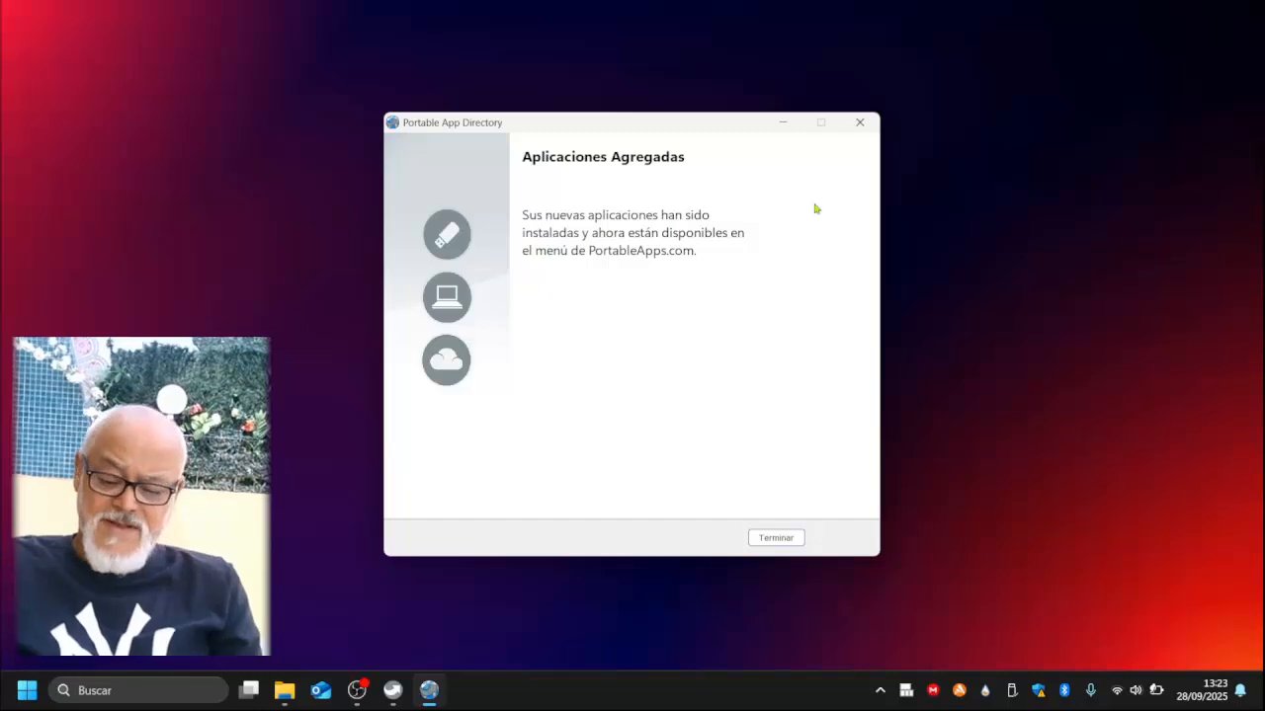
left_click(757, 536)
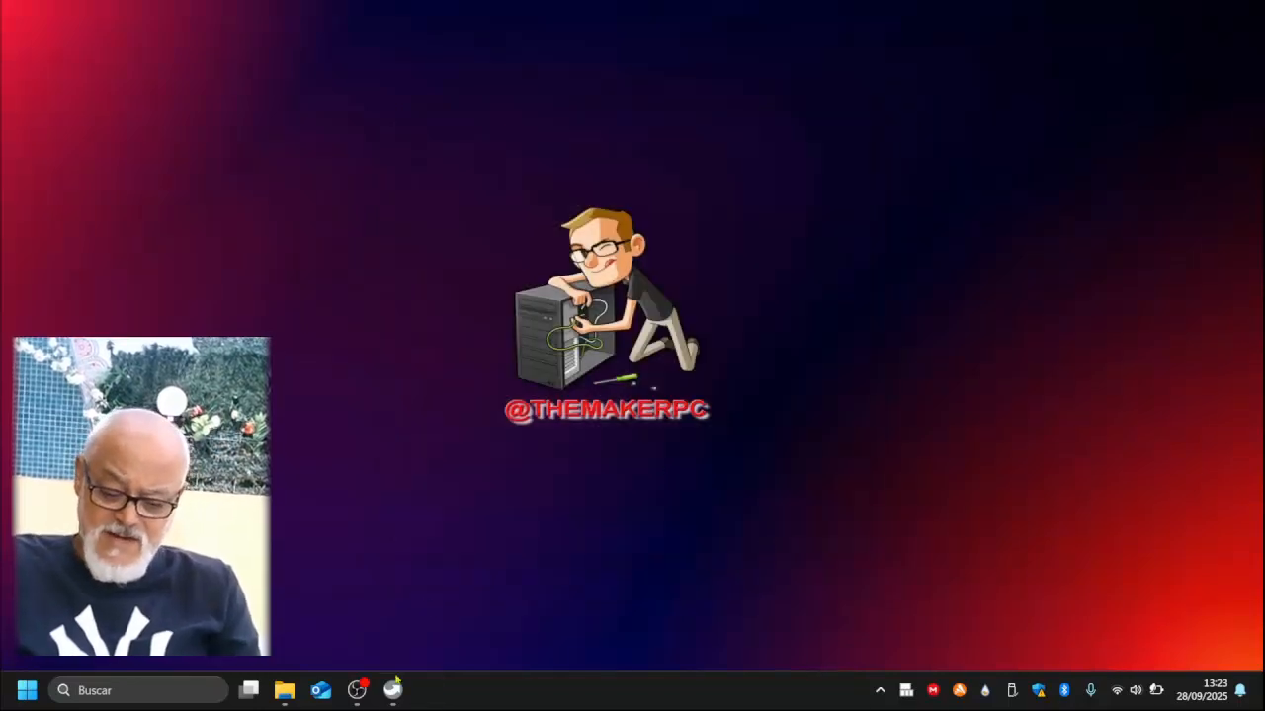
- Expand the Desarrollo category in the platform menu and reopen the directory of more applications by category
left_click(394, 687)
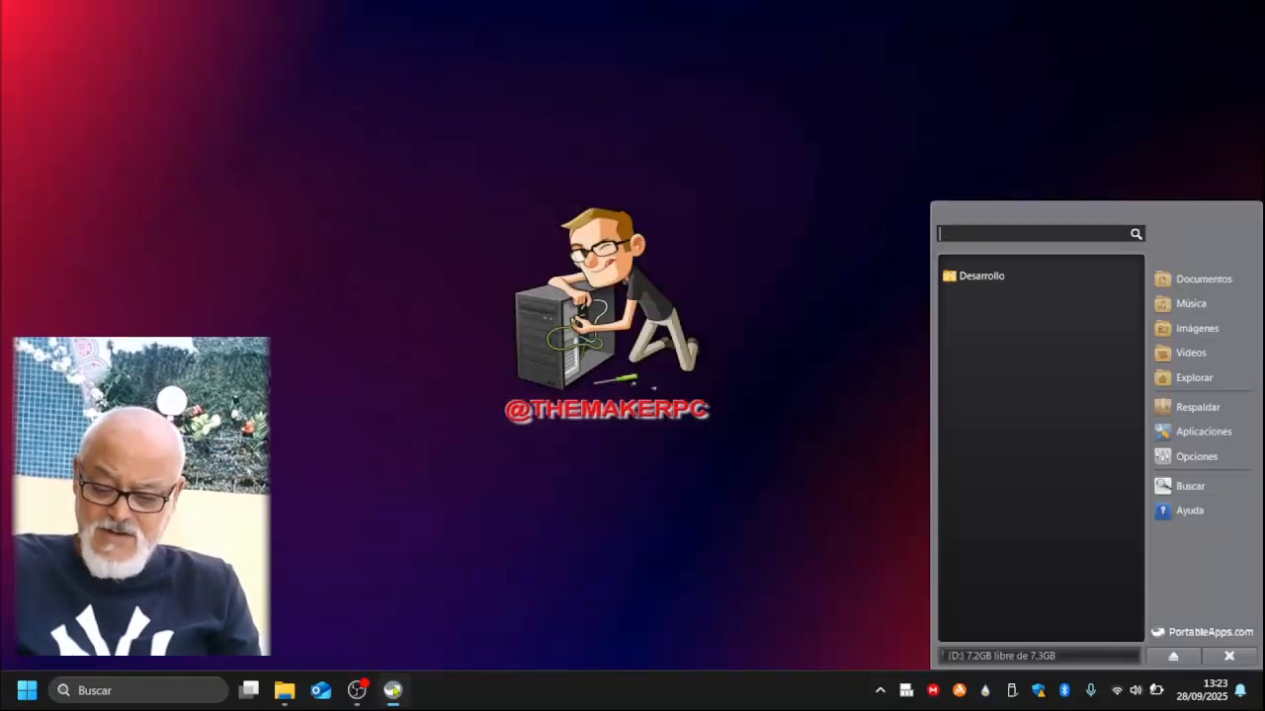
left_click(944, 277)
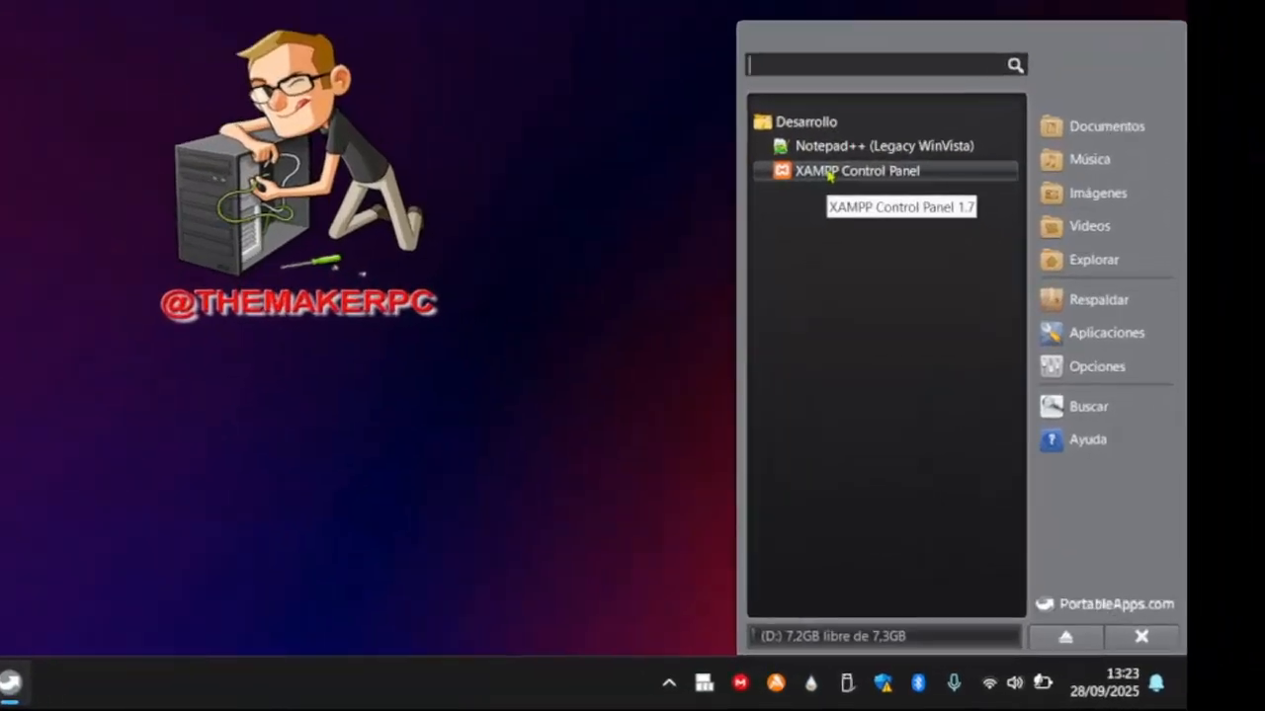
left_click(1146, 342)
mouse_move(1033, 375)
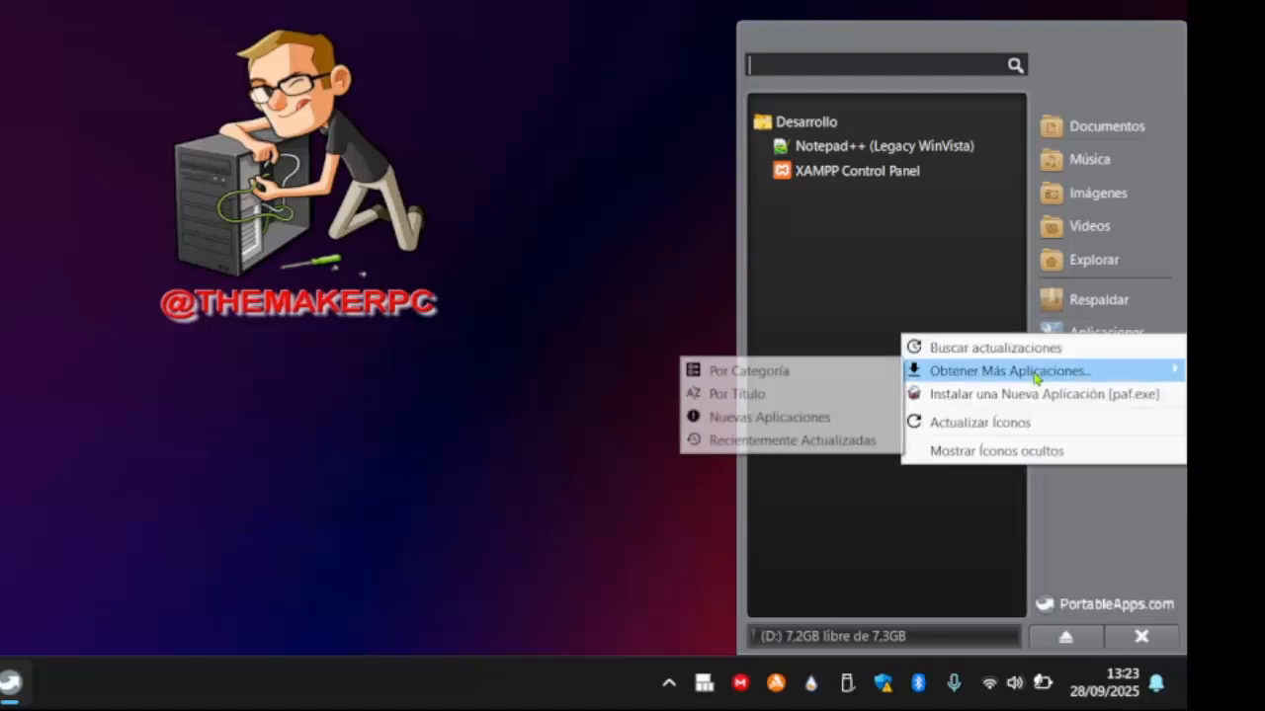
left_click(773, 376)
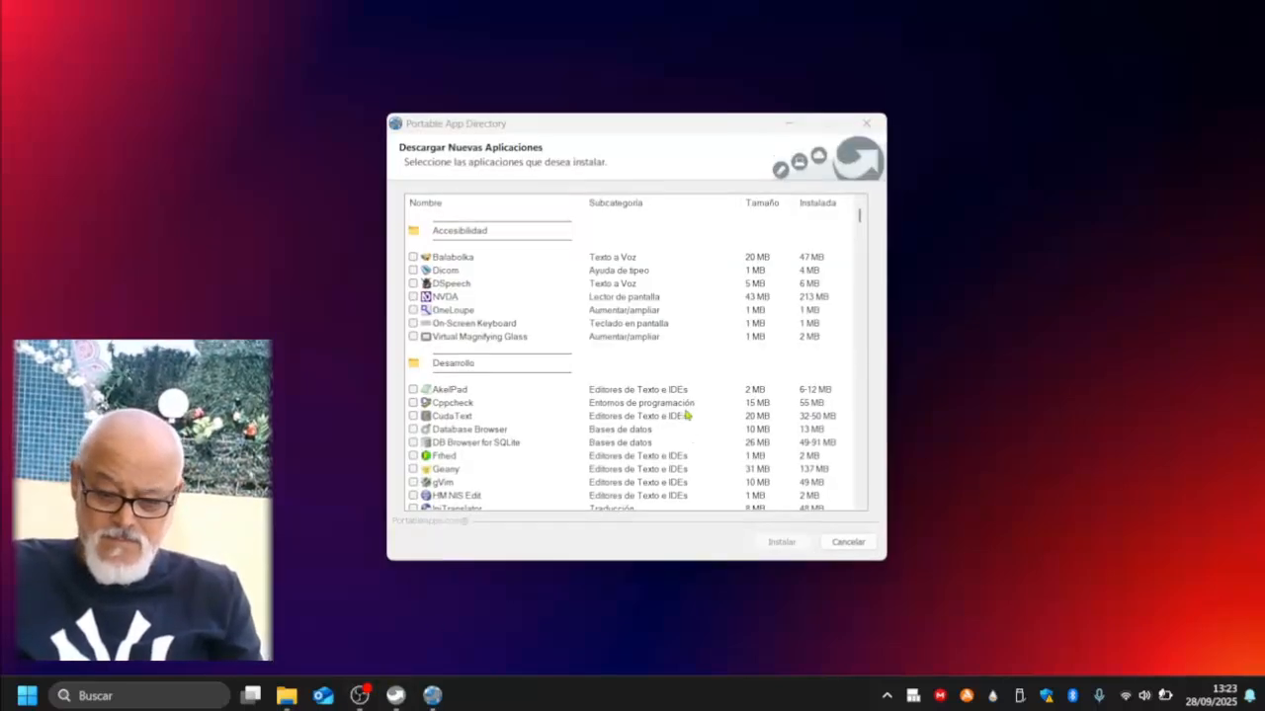
- Select PhotoFiltre under Gráficos y Fotografías in the app directory and install it
scroll(630, 336, "down", 2)
scroll(630, 334, "down", 2)
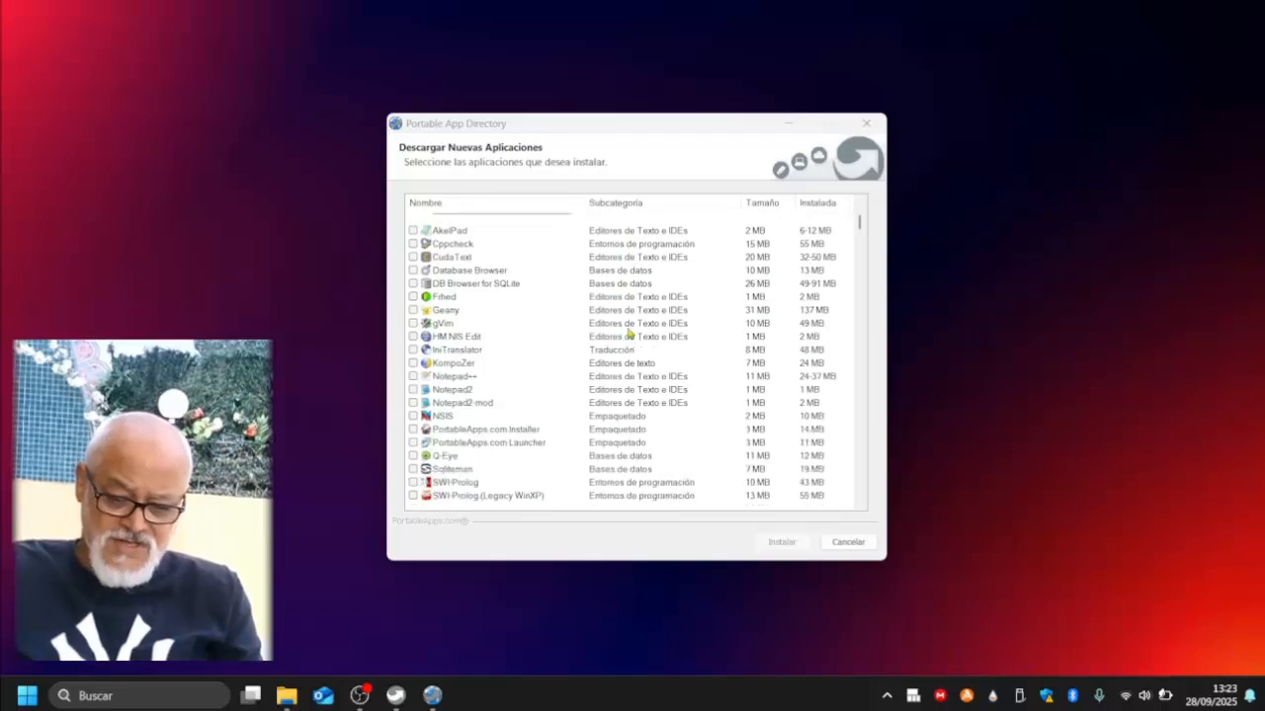
scroll(595, 350, "down", 2)
scroll(596, 349, "down", 2)
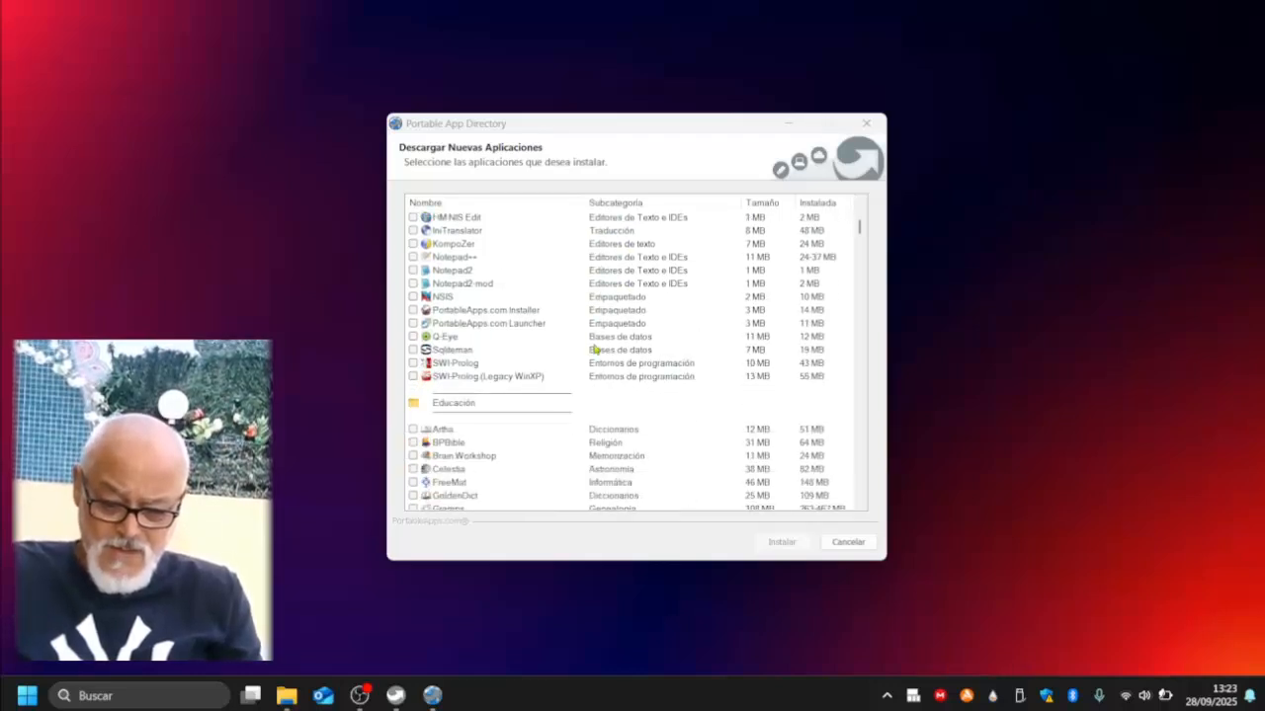
scroll(595, 350, "down", 6)
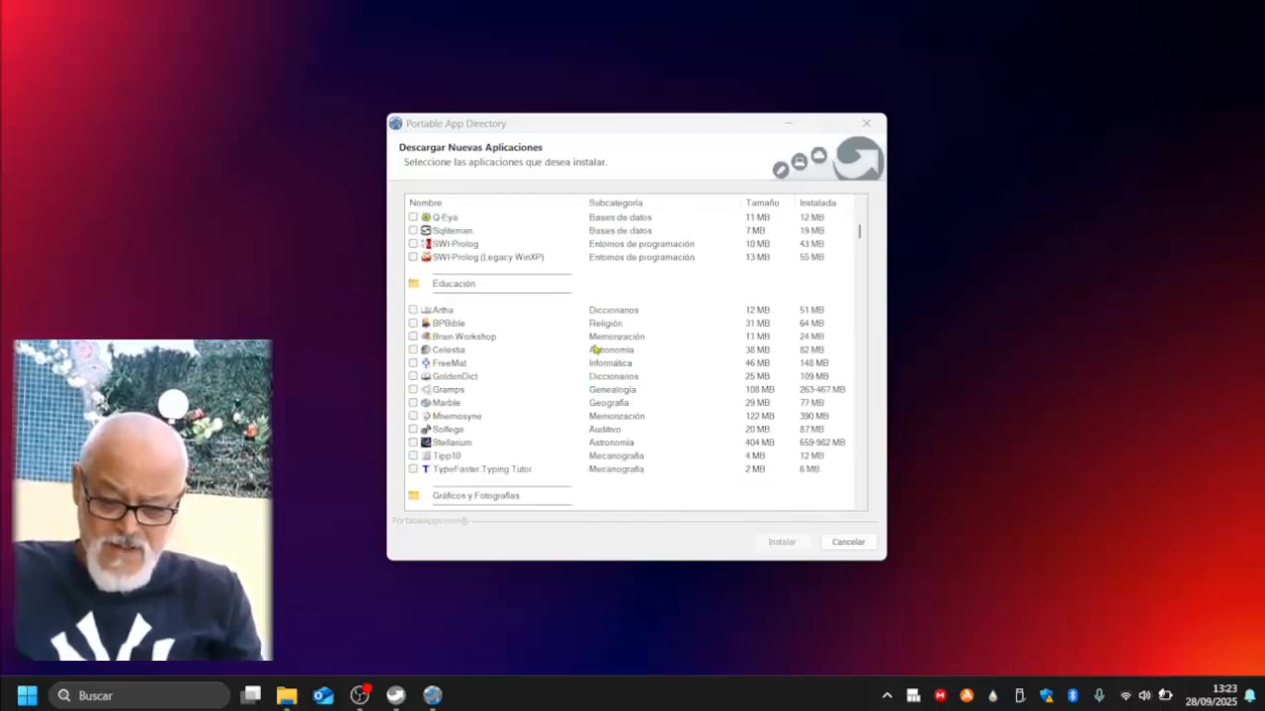
scroll(596, 350, "down", 7)
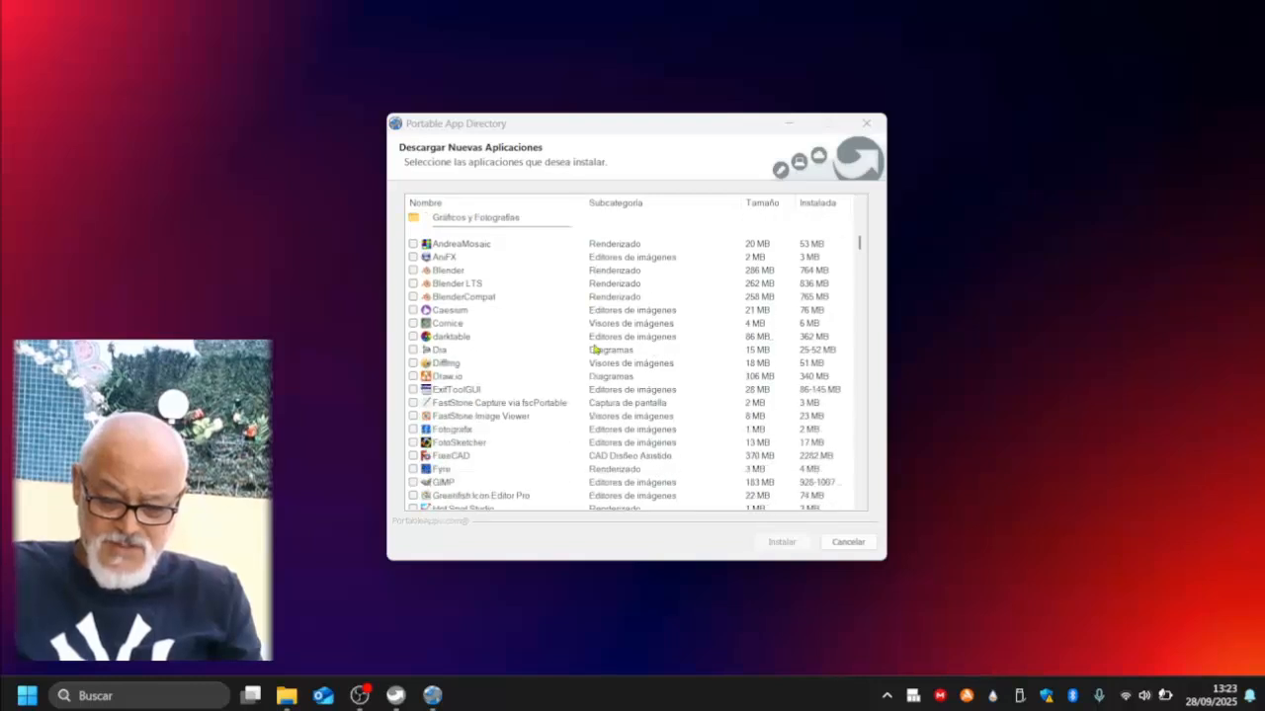
scroll(596, 350, "down", 2)
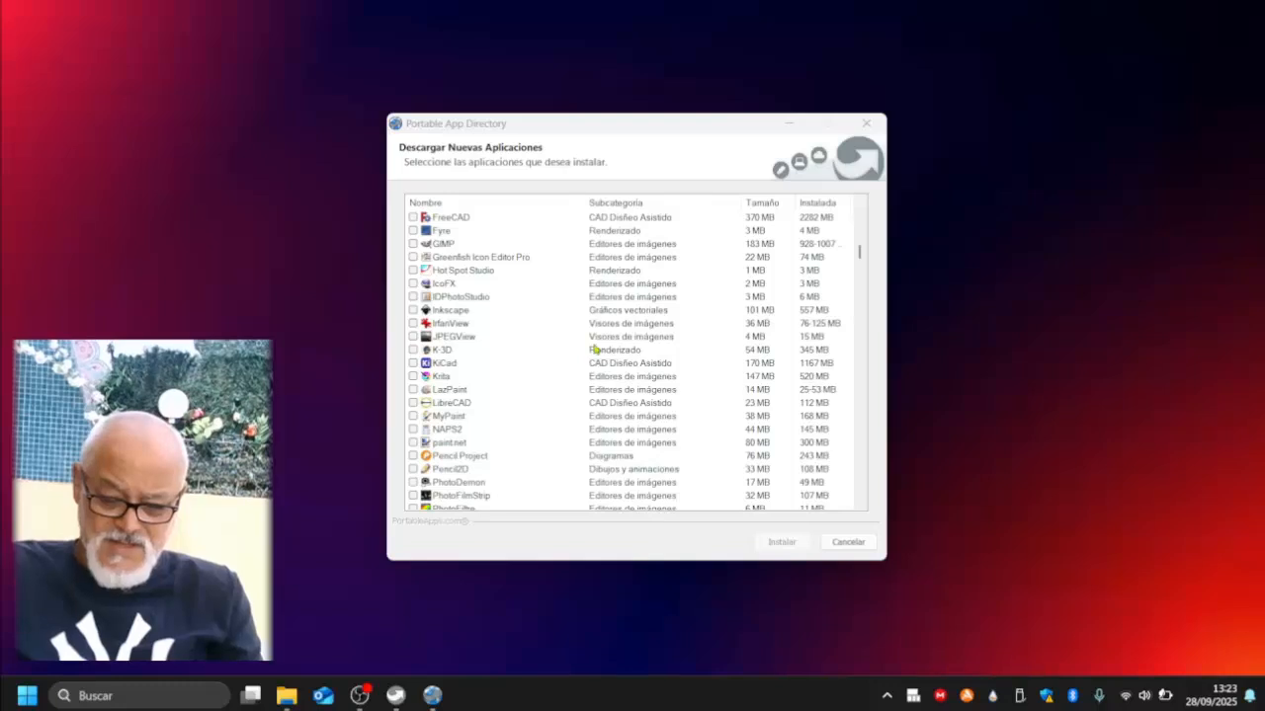
scroll(596, 350, "down", 1)
left_click(413, 468)
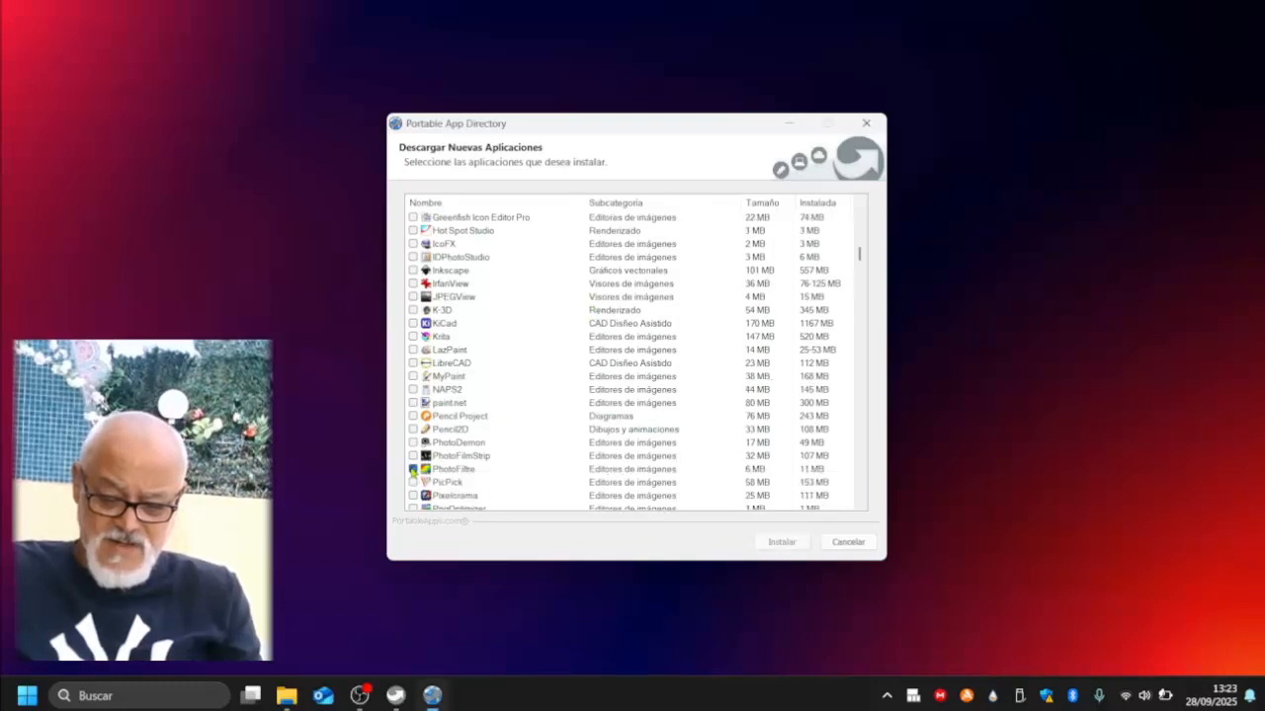
left_click(782, 541)
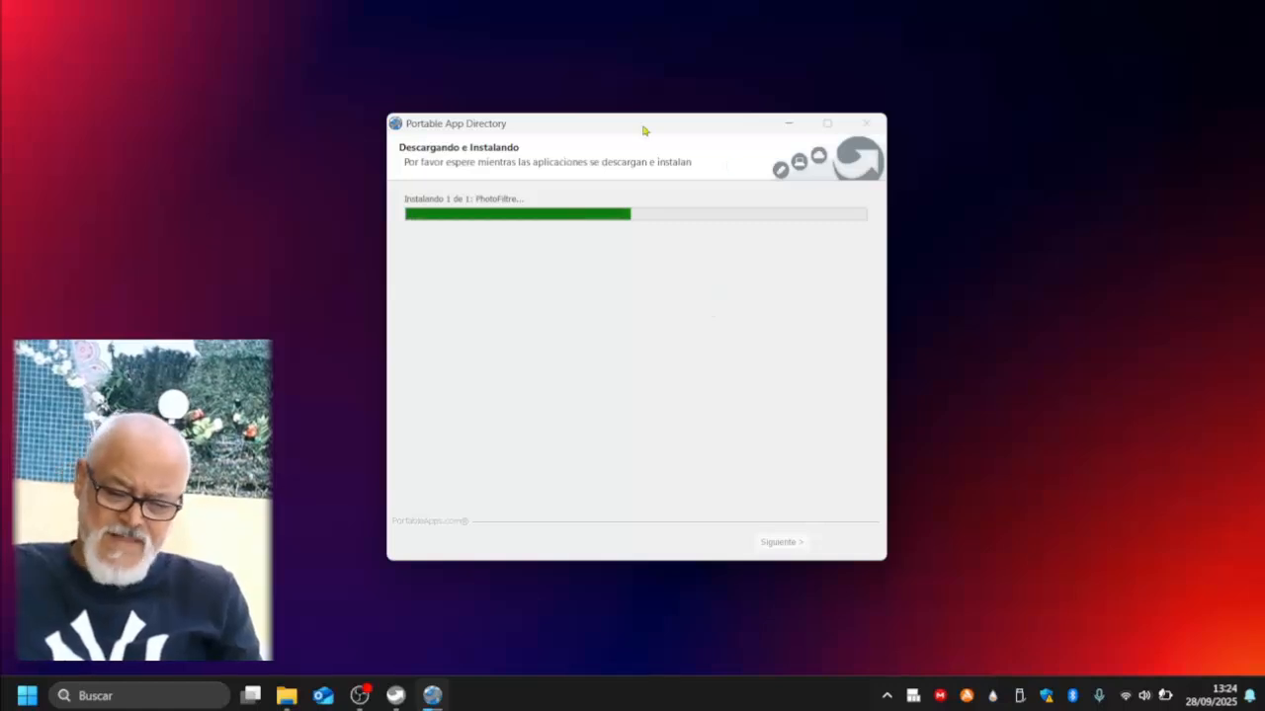
- Finish the installation wizard and expand the Gráficos y Fotografías category in the platform menu
left_click_drag(644, 128, 827, 65)
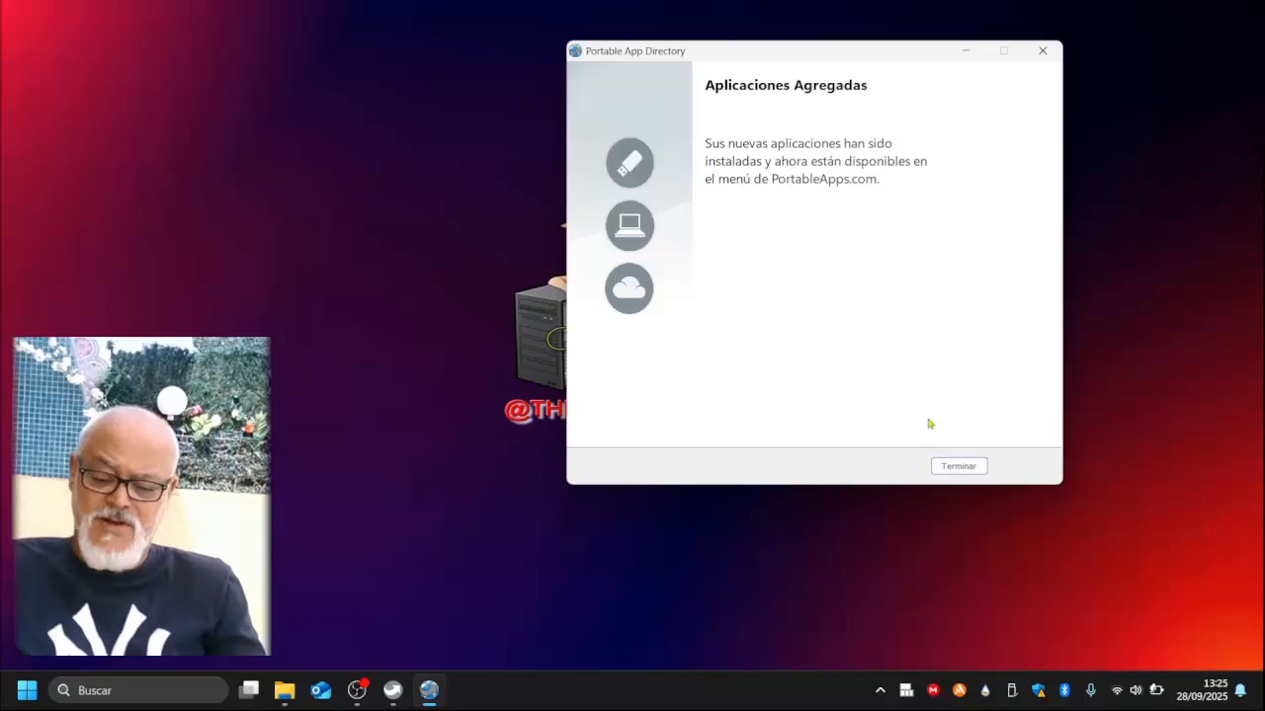
left_click(954, 468)
left_click(395, 690)
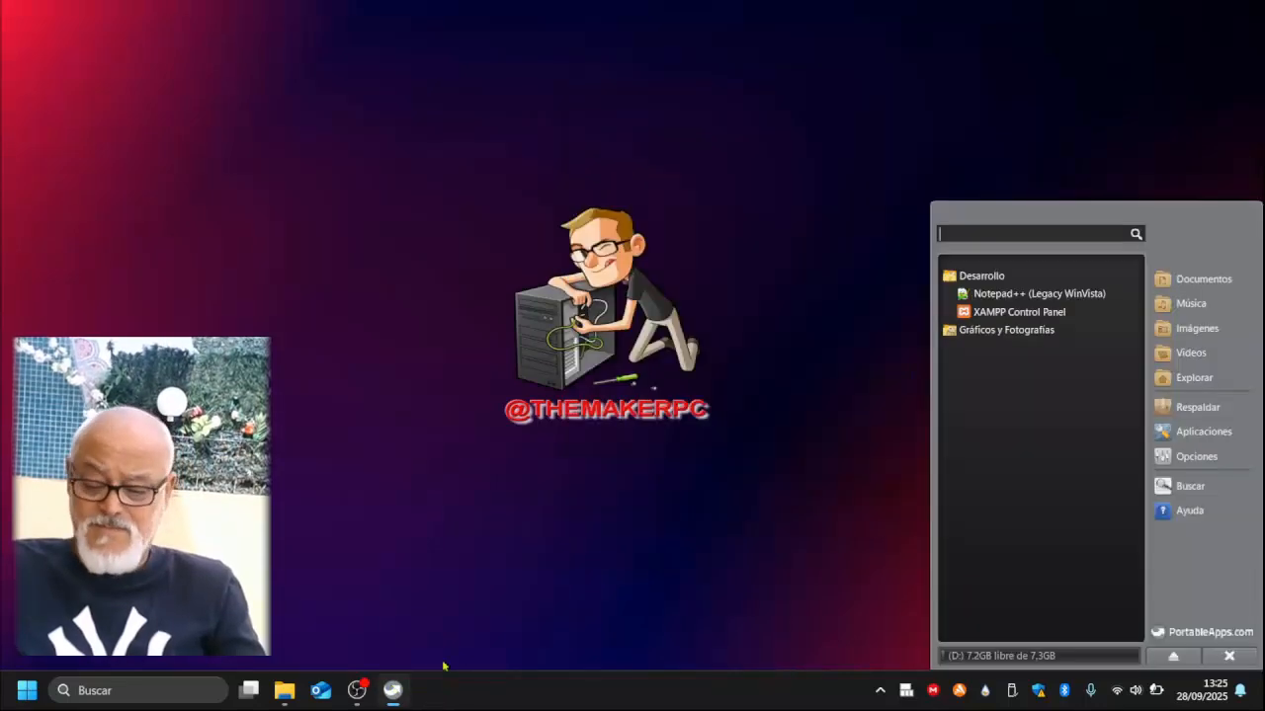
left_click(954, 332)
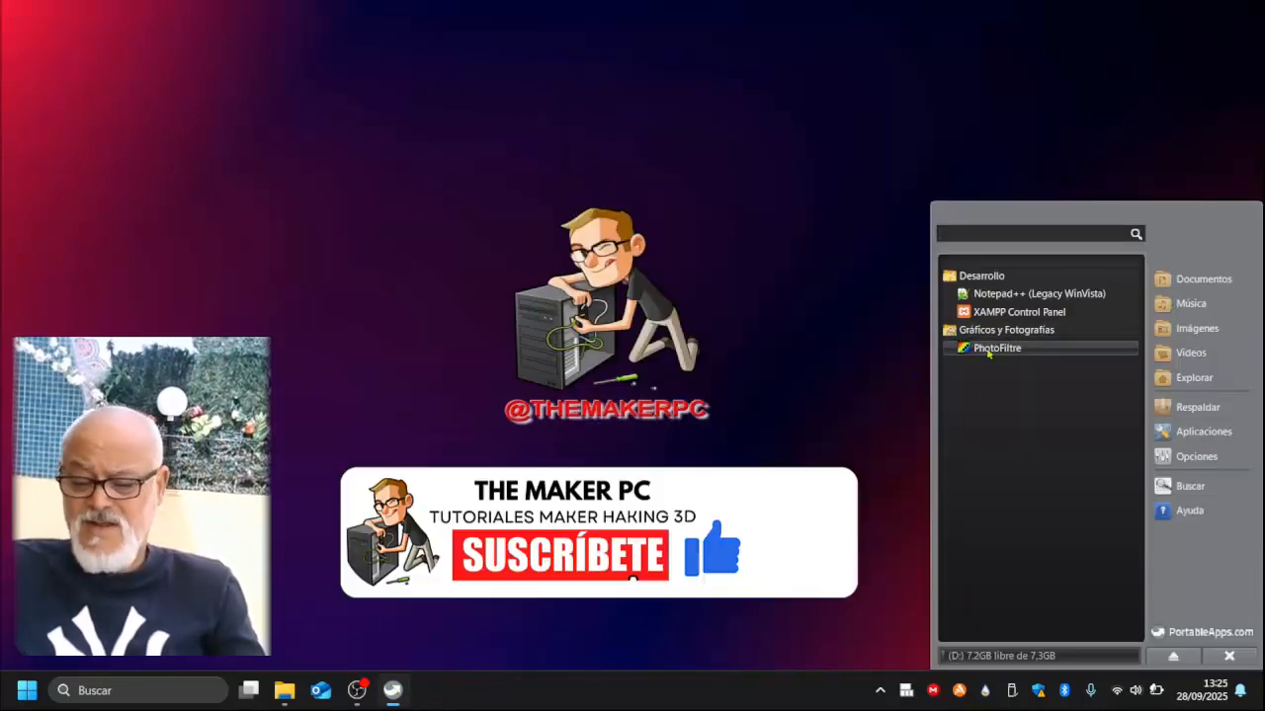
- Review the platform's general, app store, theme and connection options, then accept to close the options
left_click(1195, 456)
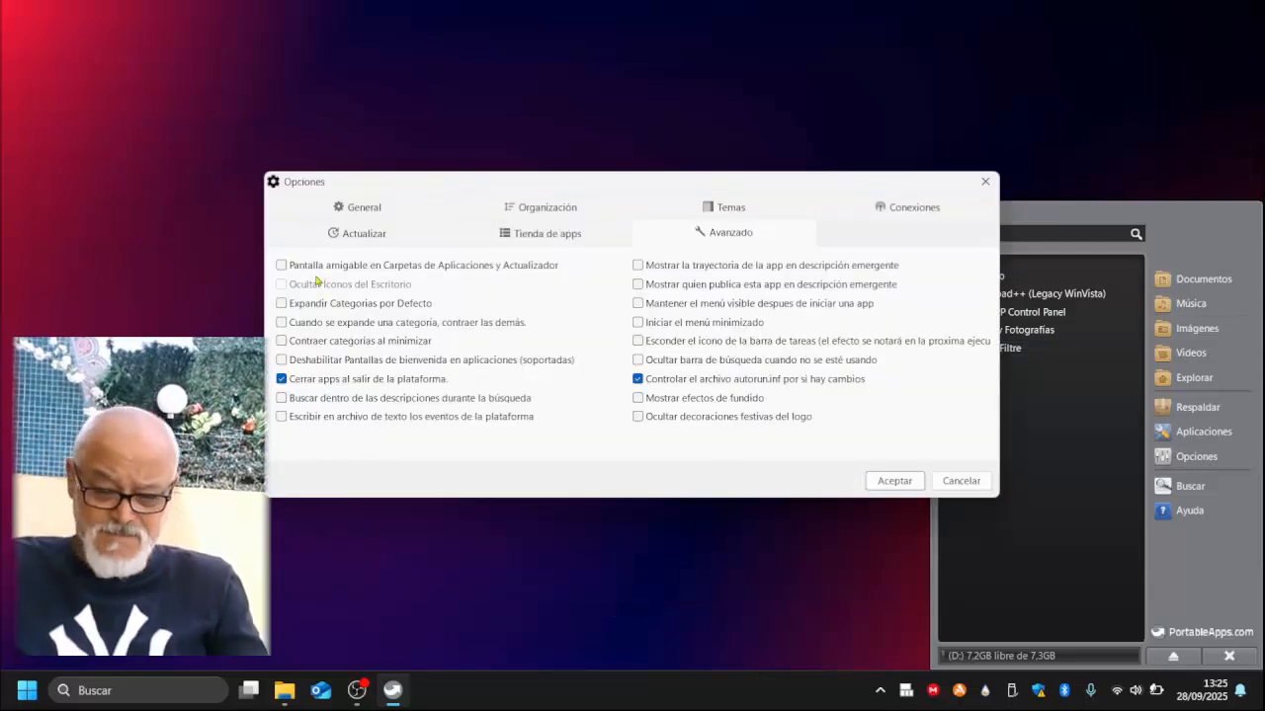
left_click(361, 206)
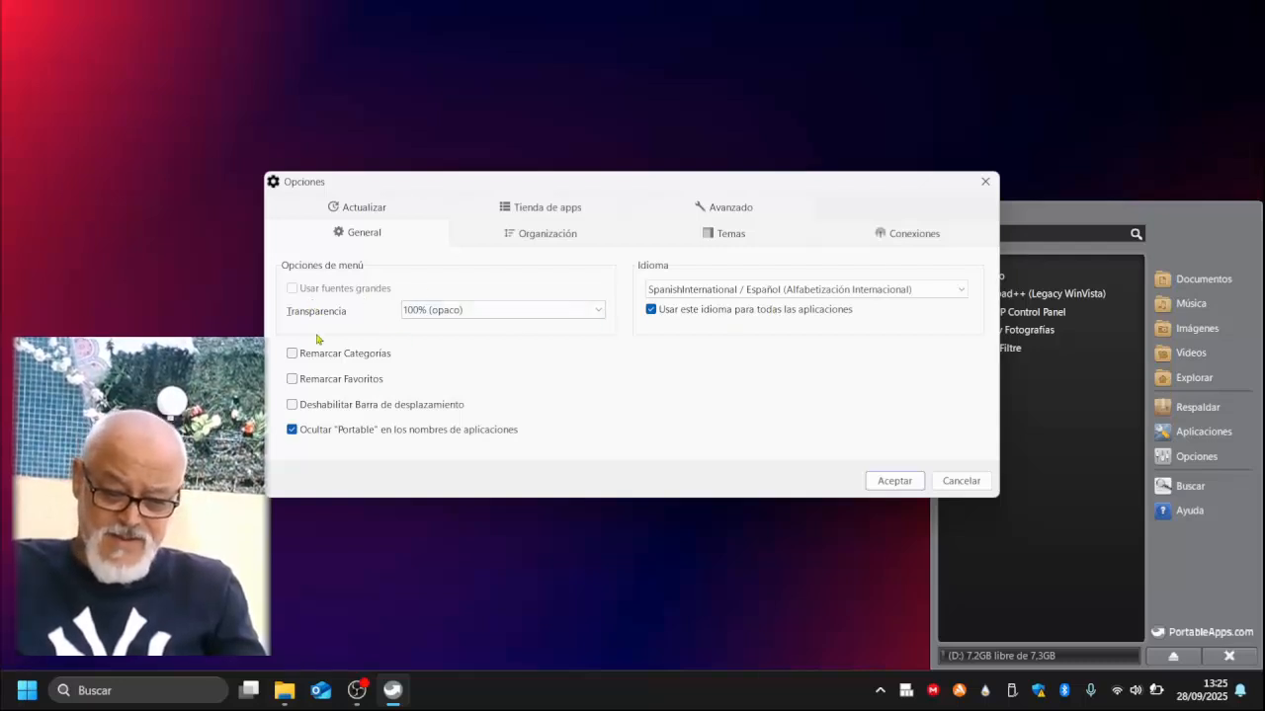
left_click(554, 208)
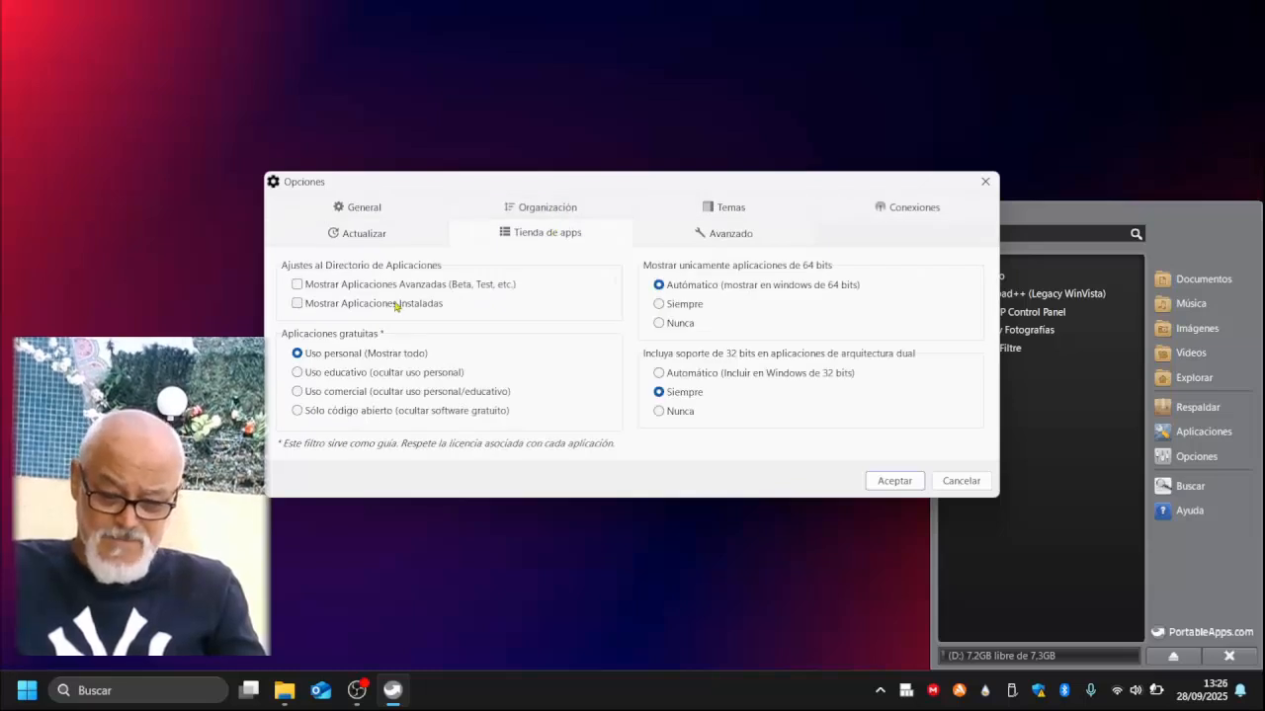
left_click(727, 210)
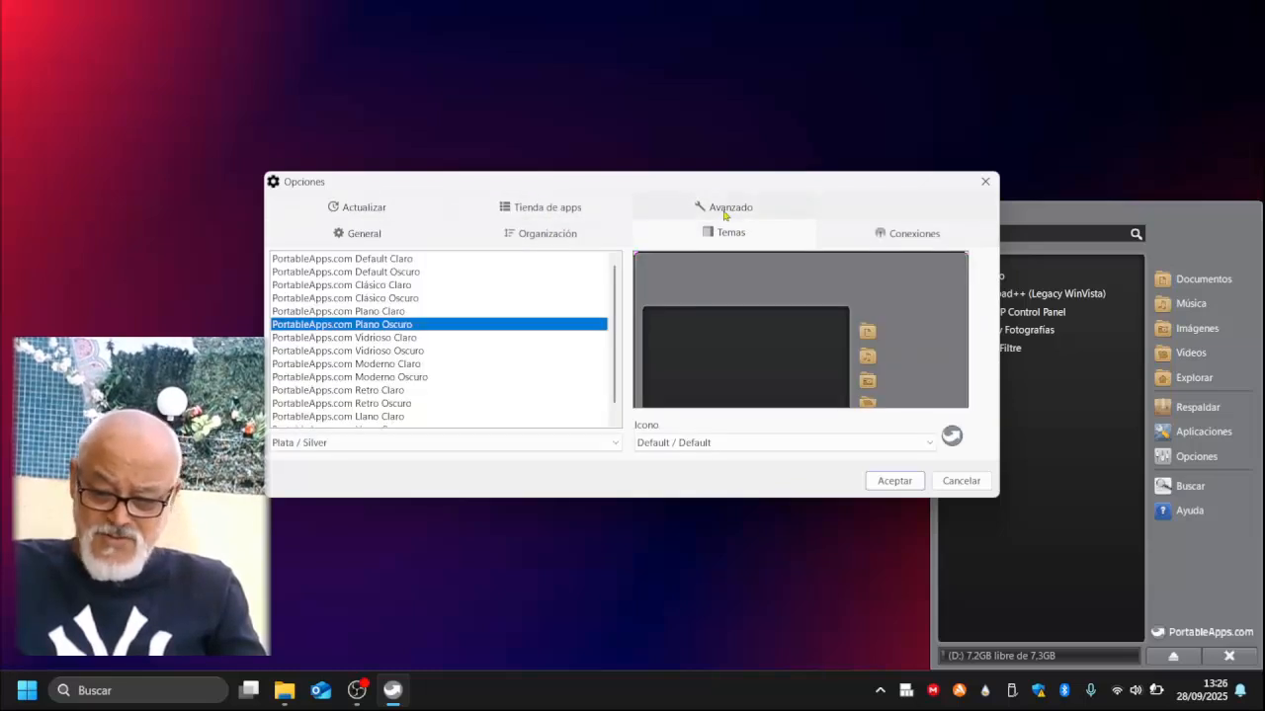
left_click(918, 234)
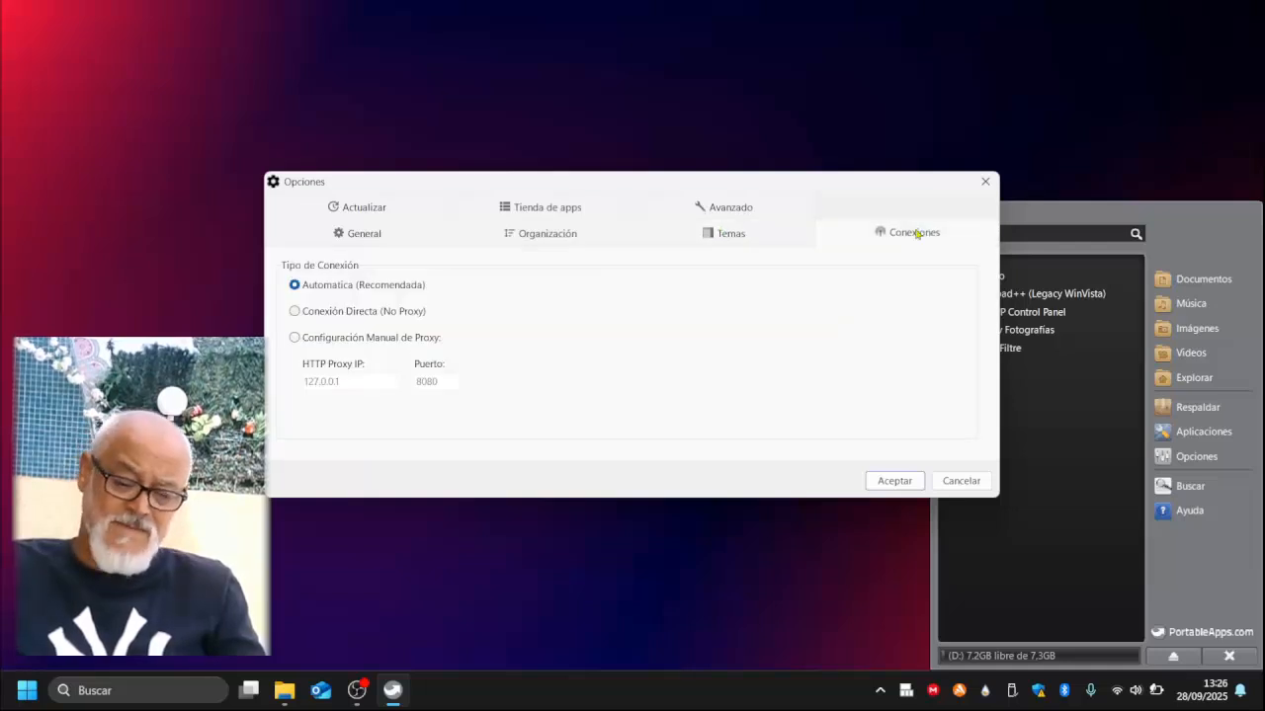
left_click(895, 481)
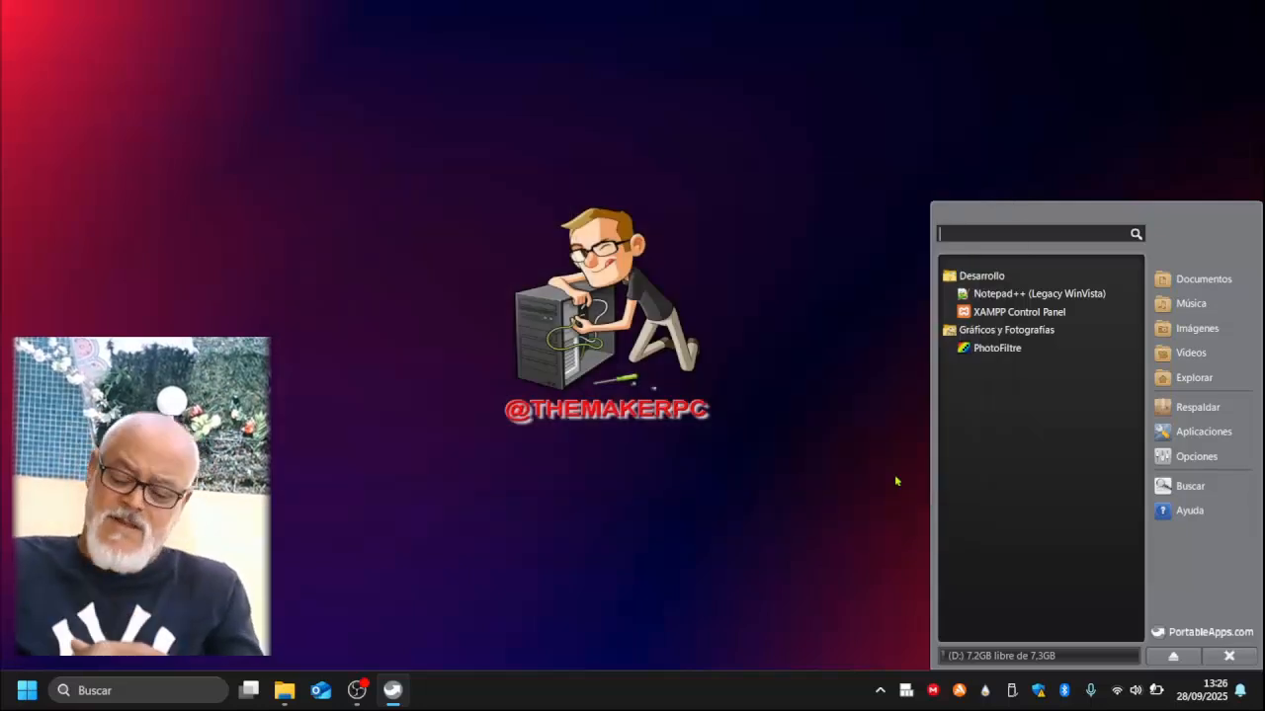